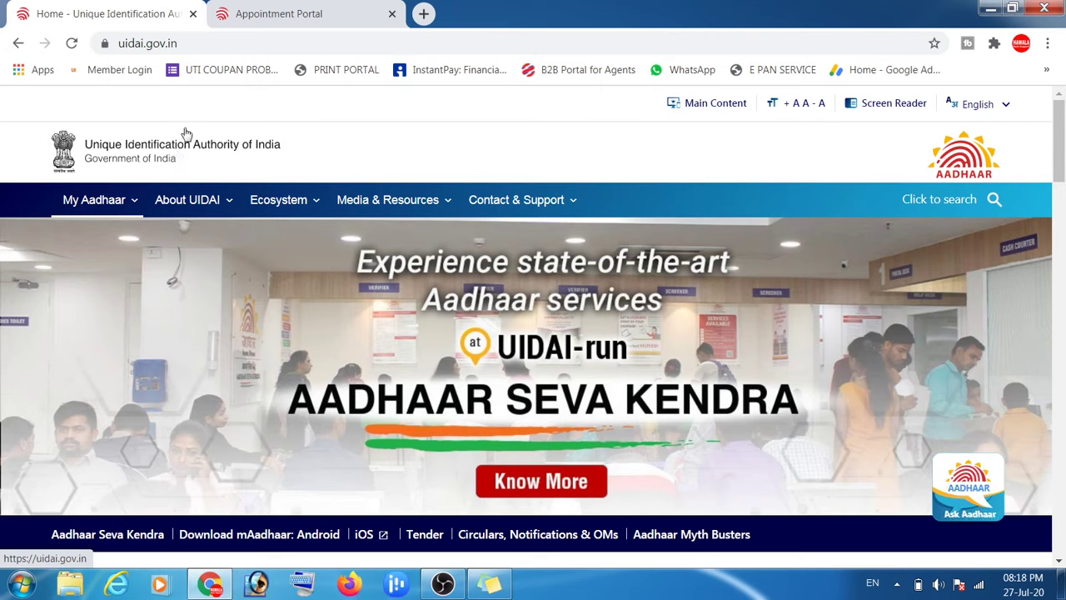
Step: Switch to the Appointment Portal tab showing the ask.uidai.gov.in login page
{"action": "left_click", "coordinate": [269, 8]}
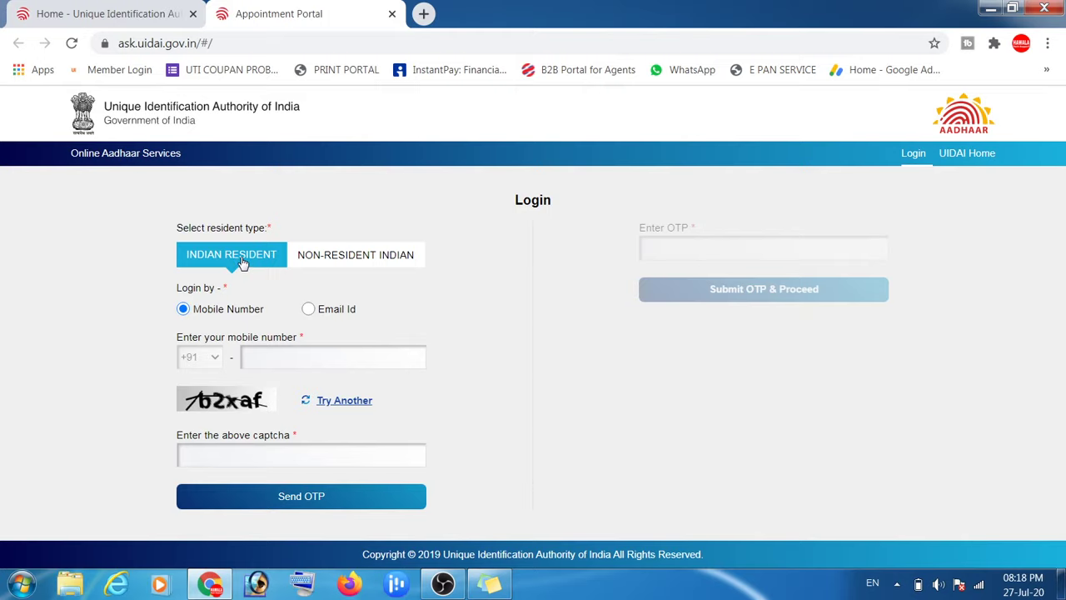
Step: Paste the saved mobile number, enter the refreshed captcha 7c72g, and send the login OTP
{"action": "left_click", "coordinate": [254, 358]}
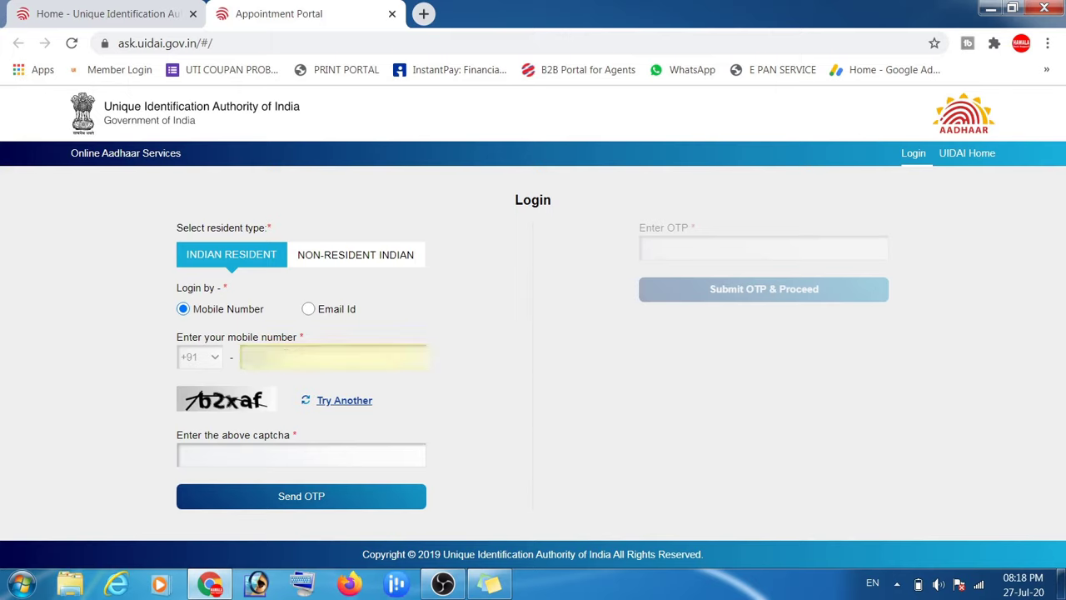
{"action": "key", "text": "ctrl+v"}
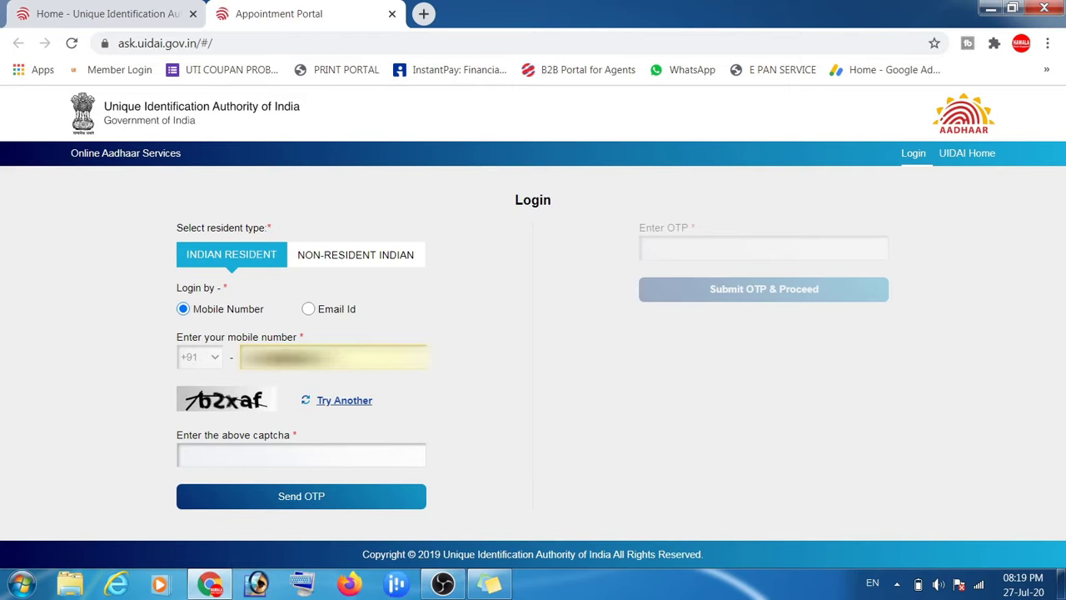
{"action": "left_click", "coordinate": [254, 458]}
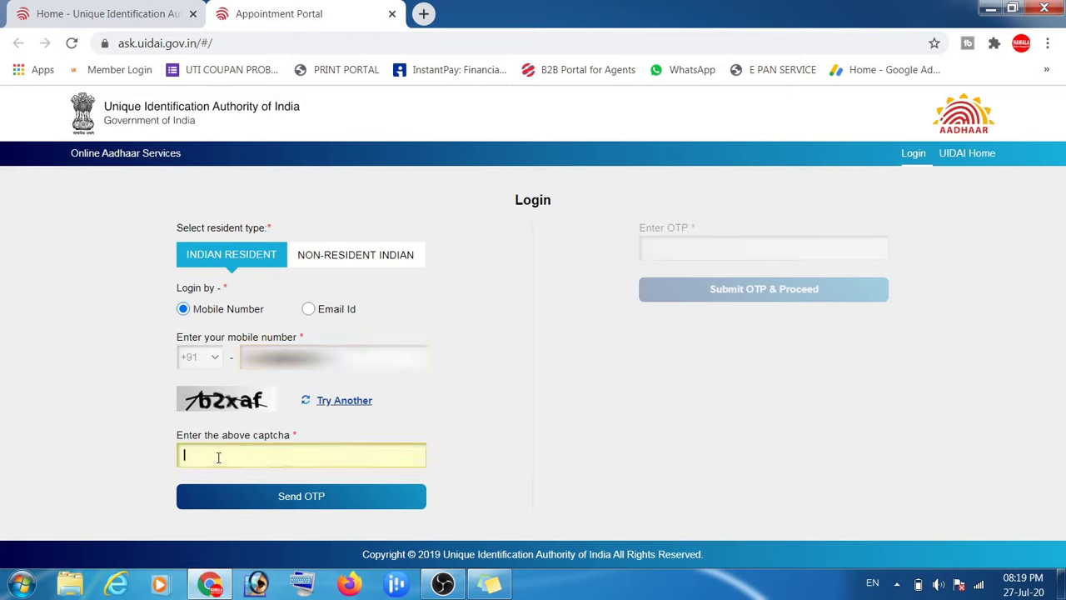
{"action": "left_click", "coordinate": [346, 403]}
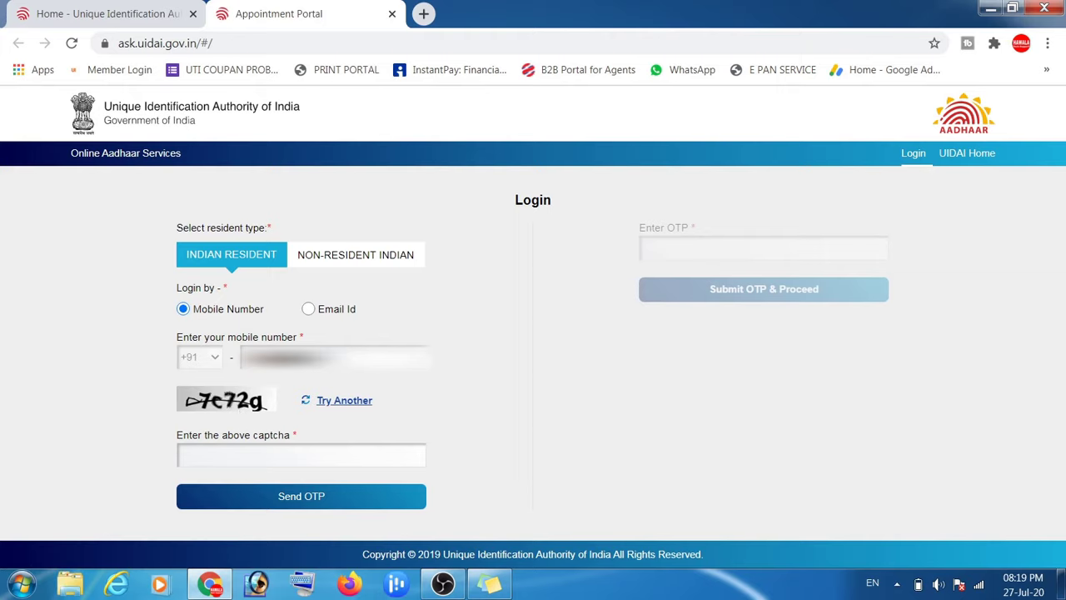
{"action": "left_click", "coordinate": [283, 450]}
{"action": "type", "text": "7c7"}
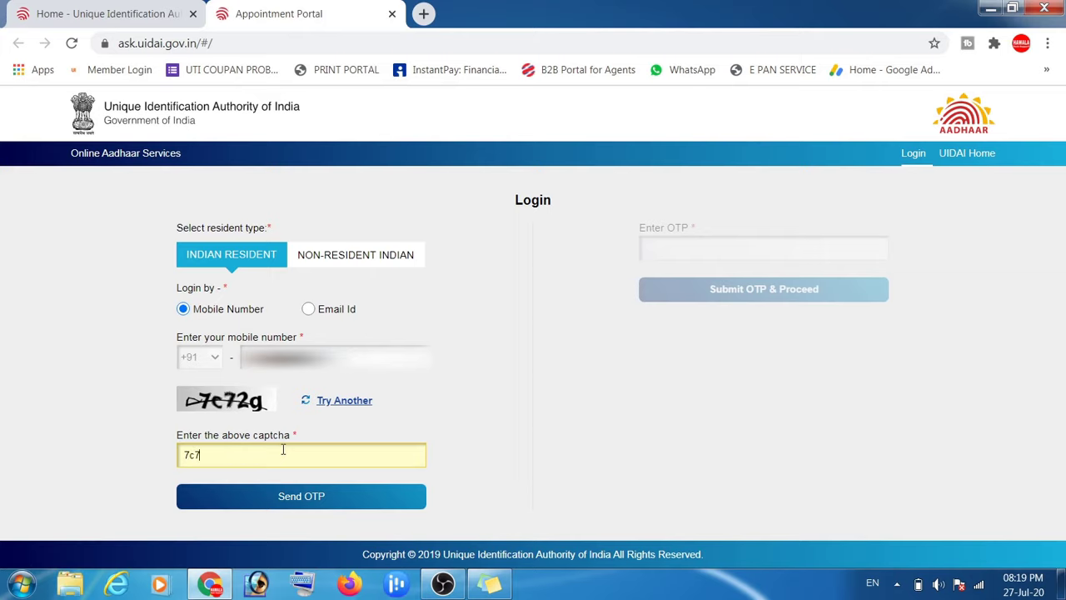
{"action": "type", "text": "2g"}
{"action": "left_click", "coordinate": [298, 502]}
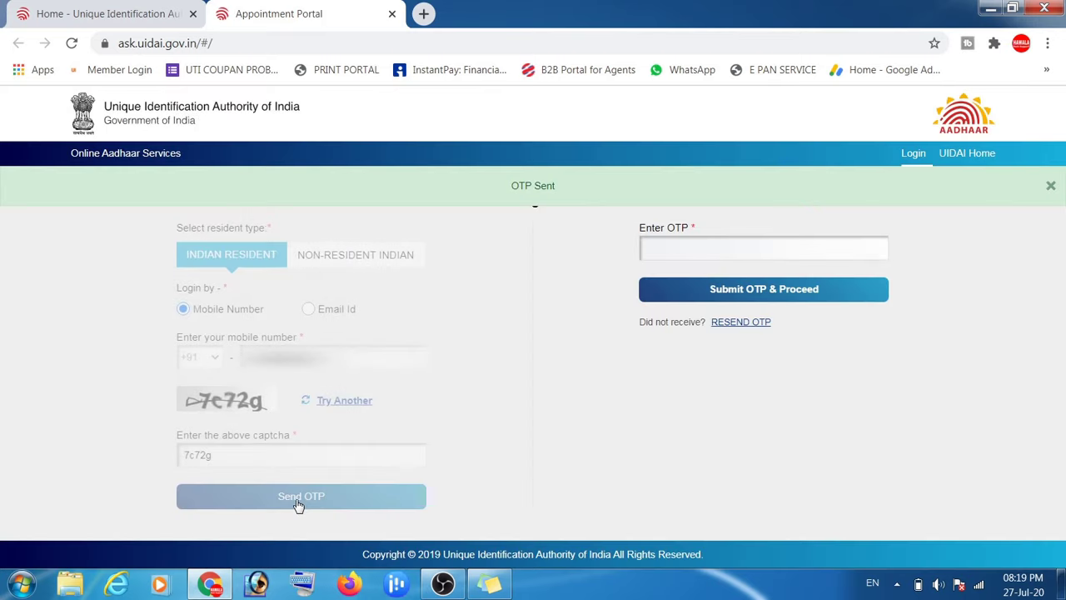
Step: Enter the received one-time code and submit it to log in
{"action": "left_click", "coordinate": [686, 246]}
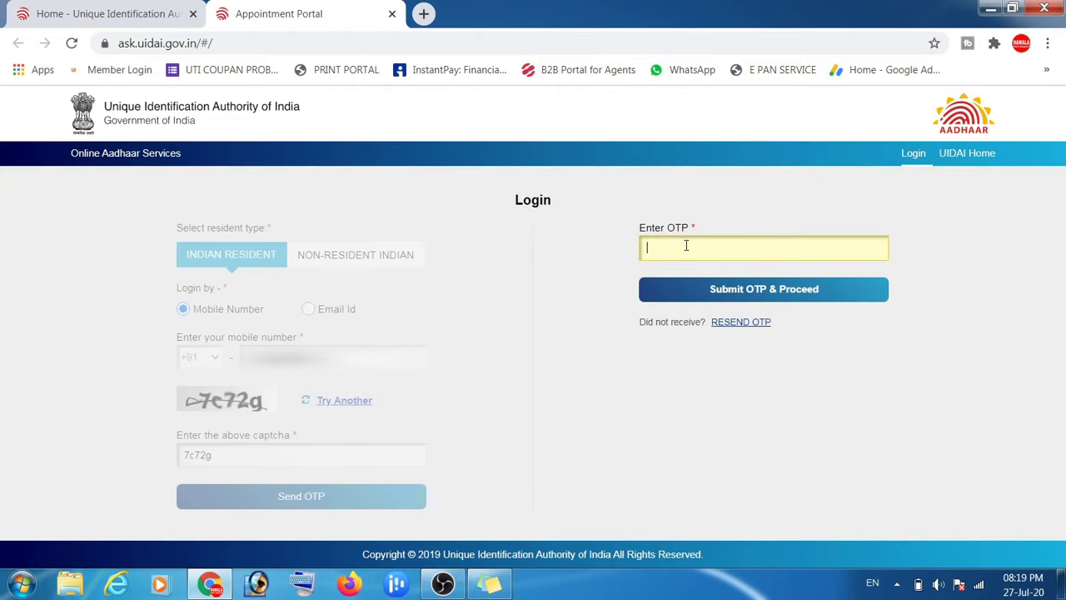
{"action": "left_click", "coordinate": [772, 291]}
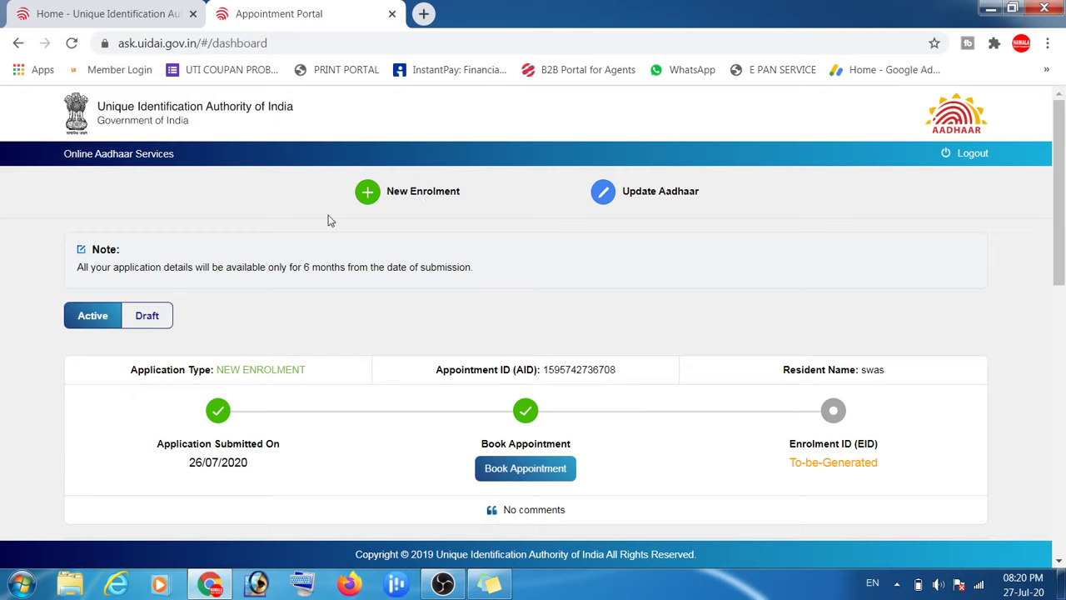
Step: Start a New Enrolment and enter the applicant's full name and birth date 1 January 2014
{"action": "left_click", "coordinate": [384, 202]}
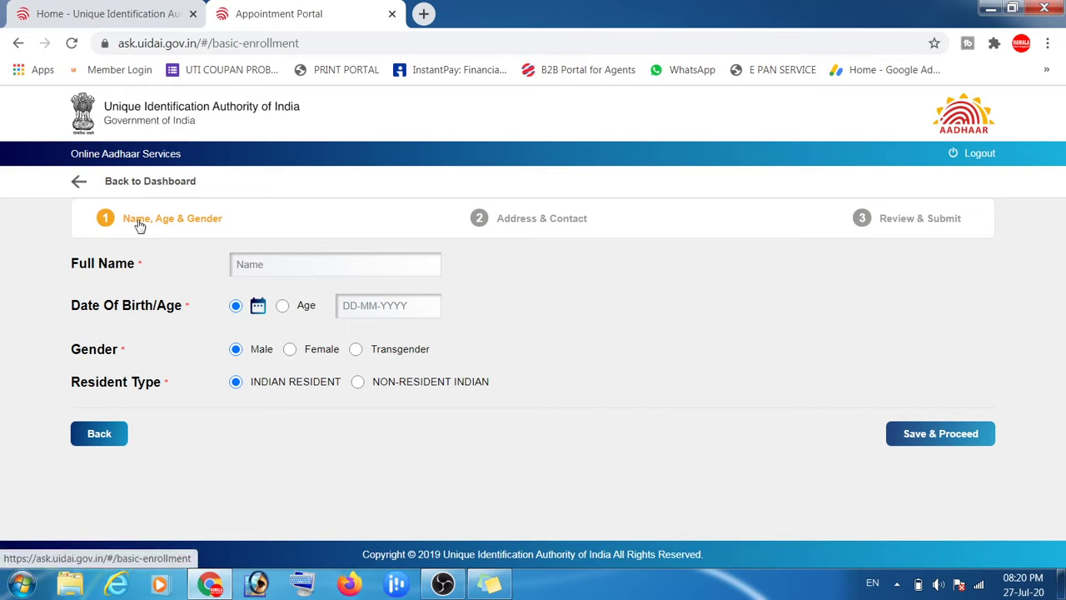
{"action": "left_click", "coordinate": [251, 263]}
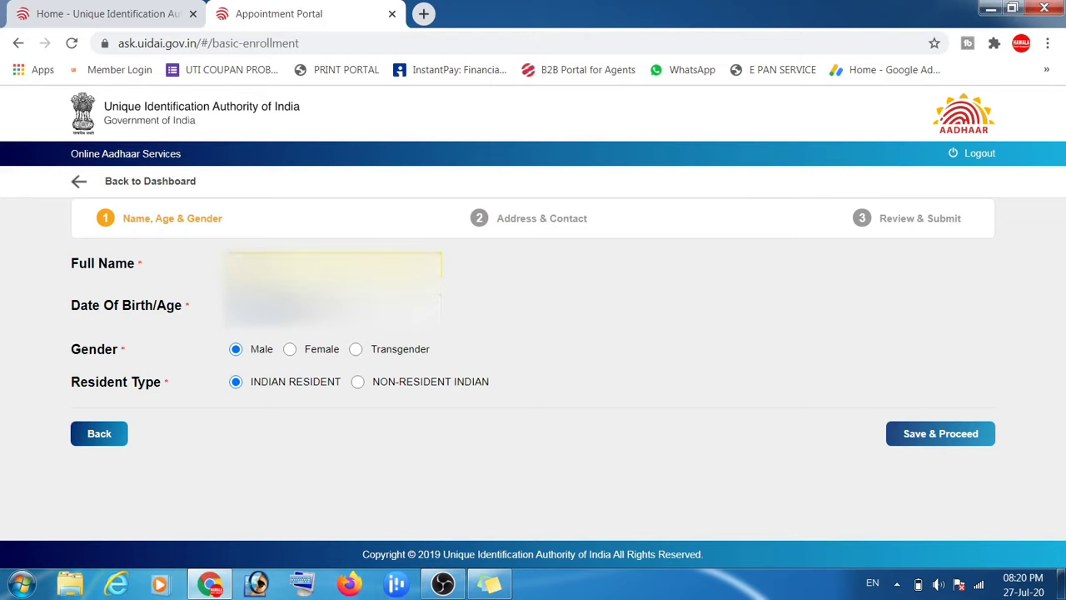
{"action": "left_click", "coordinate": [333, 307]}
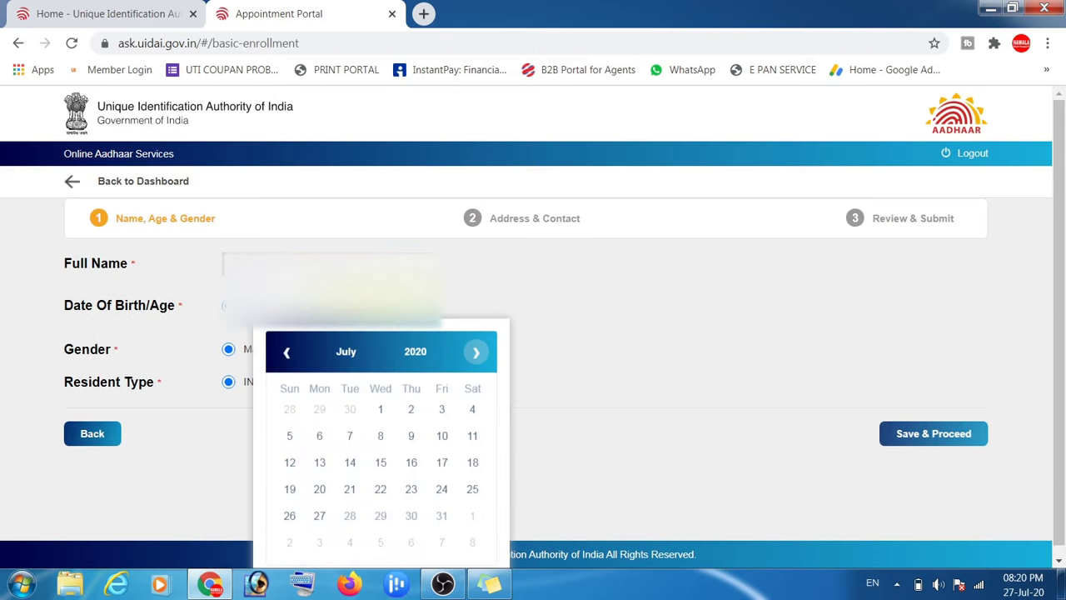
{"action": "left_click", "coordinate": [416, 352]}
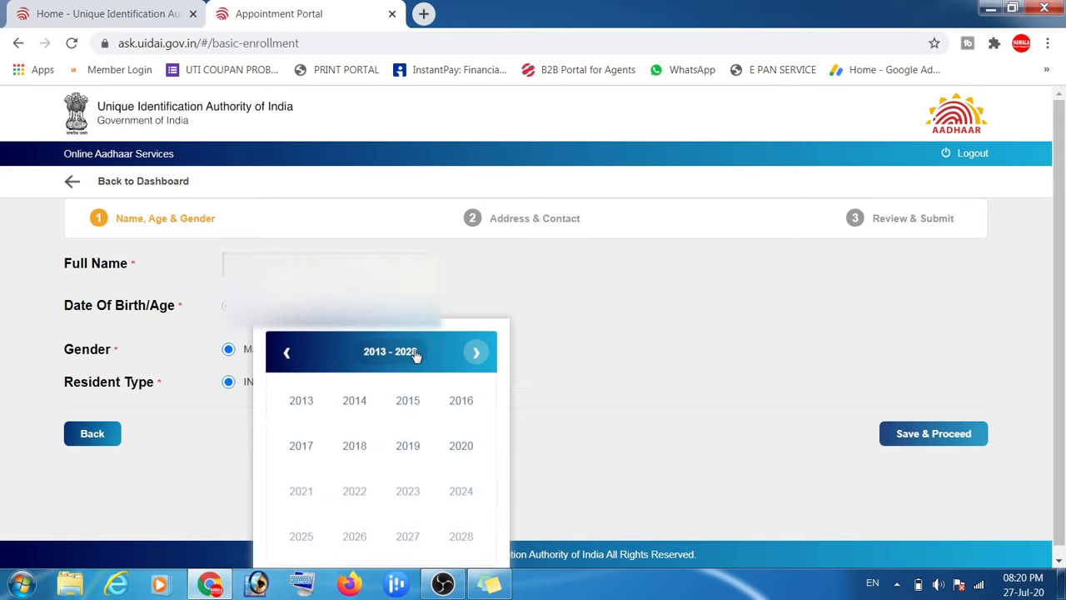
{"action": "left_click", "coordinate": [356, 408]}
{"action": "left_click", "coordinate": [300, 410]}
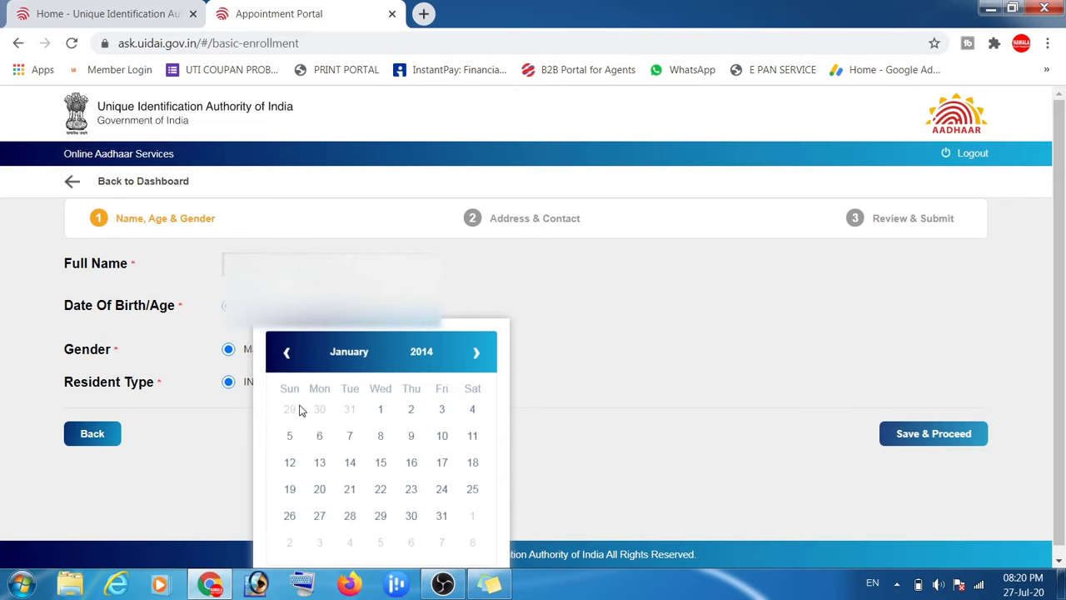
{"action": "left_click", "coordinate": [380, 410]}
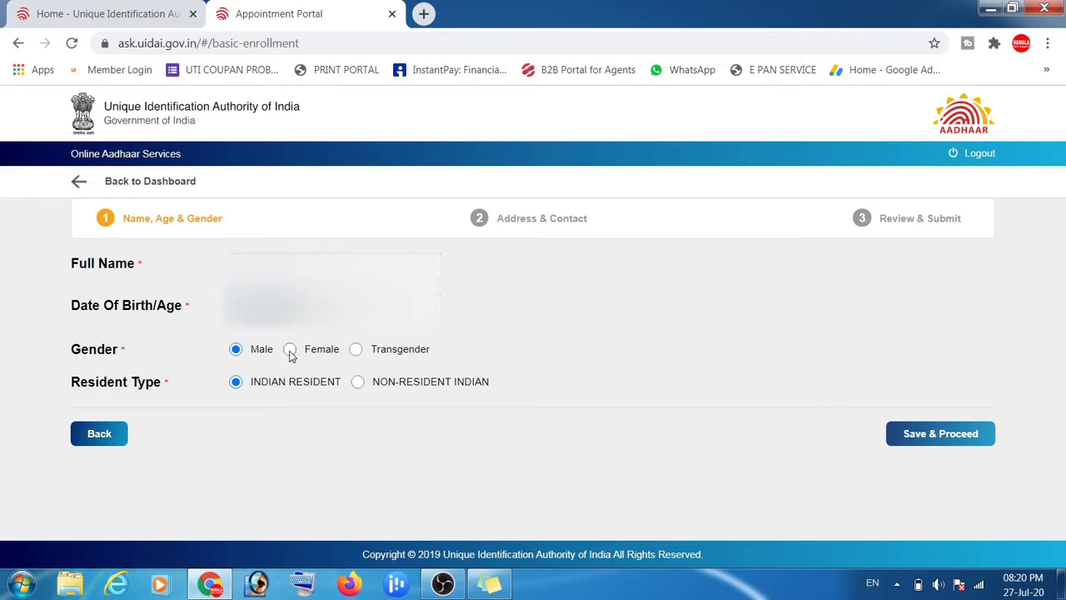
Step: Keep gender as Male and save the Name, Age & Gender details
{"action": "left_click", "coordinate": [289, 350]}
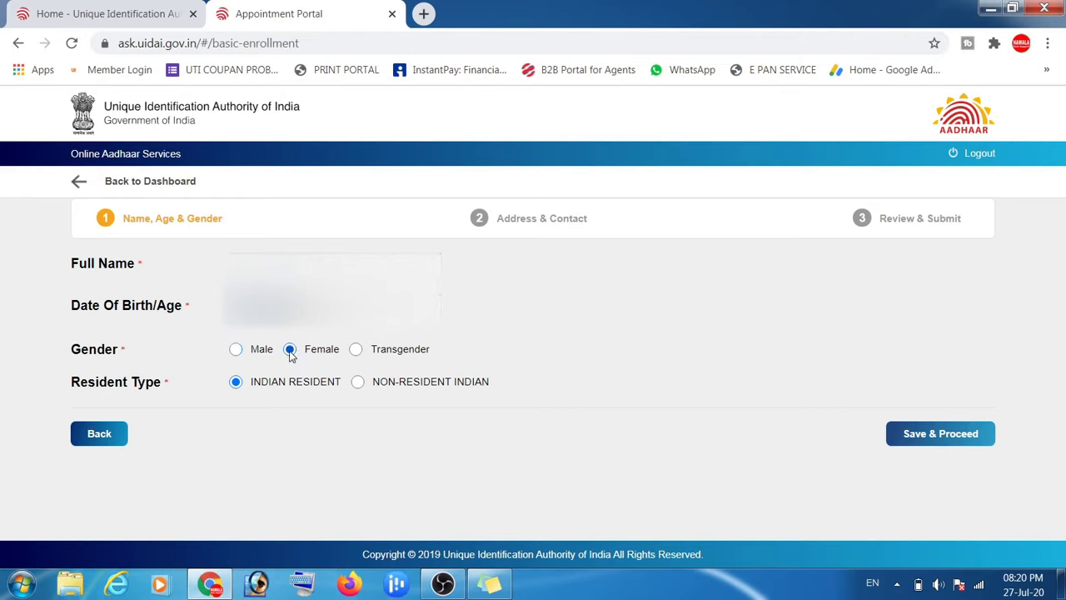
{"action": "left_click", "coordinate": [238, 351]}
{"action": "left_click_drag", "start_coordinate": [160, 383], "coordinate": [87, 381]}
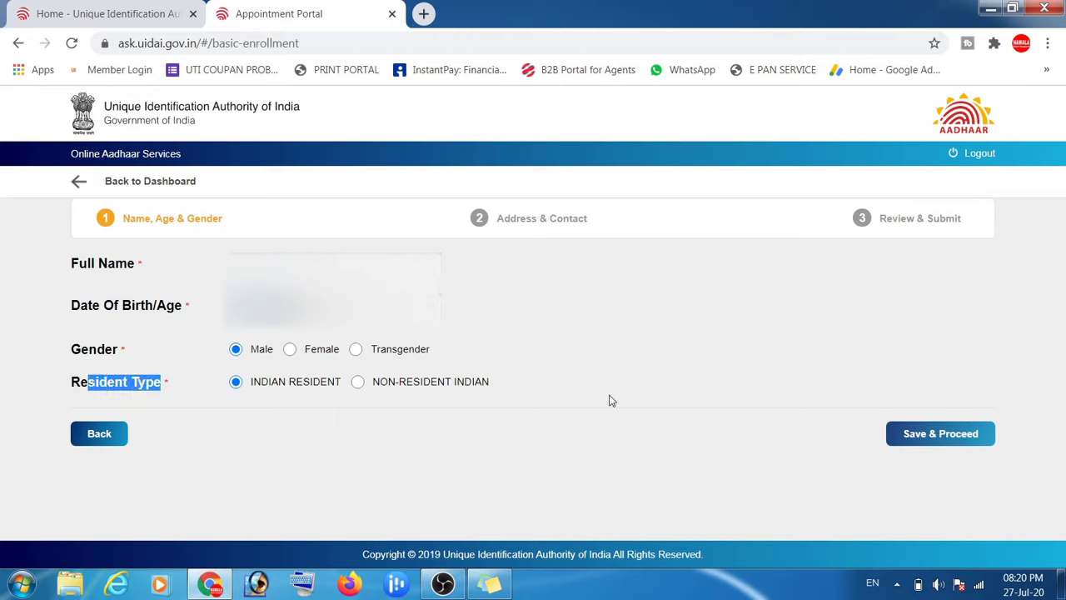
{"action": "left_click", "coordinate": [930, 438]}
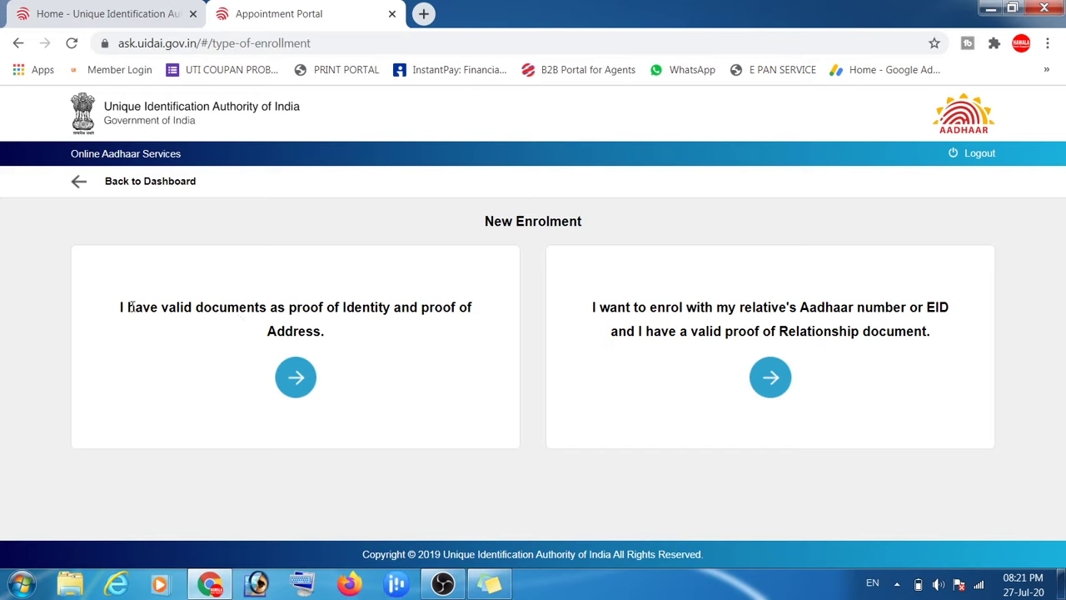
Step: Choose the 'I have valid documents' option and open the address relation-type dropdown
{"action": "left_click_drag", "start_coordinate": [129, 307], "coordinate": [390, 326]}
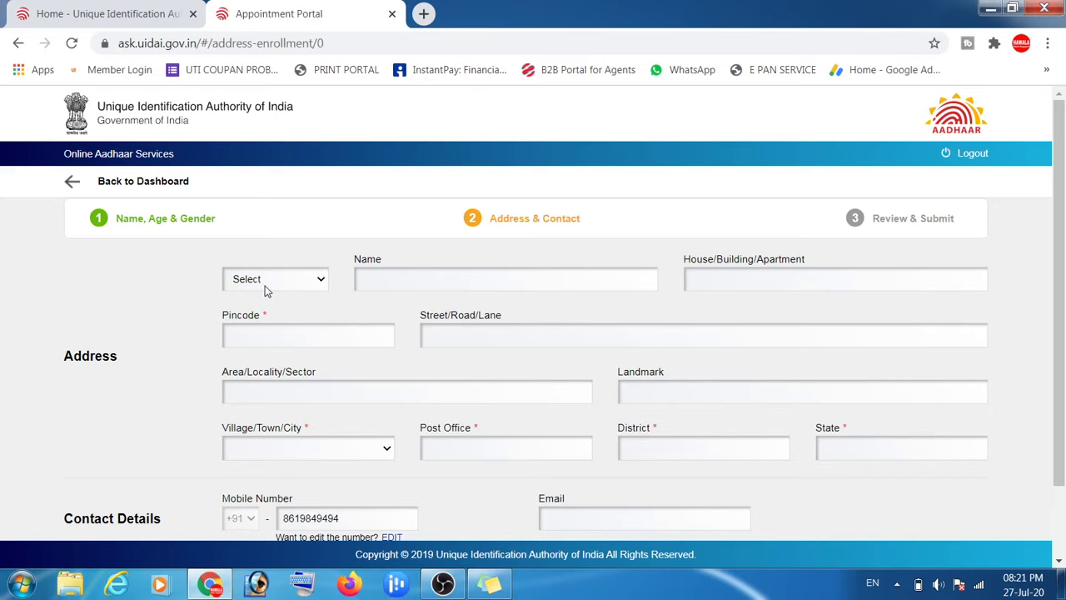
{"action": "left_click_drag", "start_coordinate": [488, 218], "coordinate": [576, 219]}
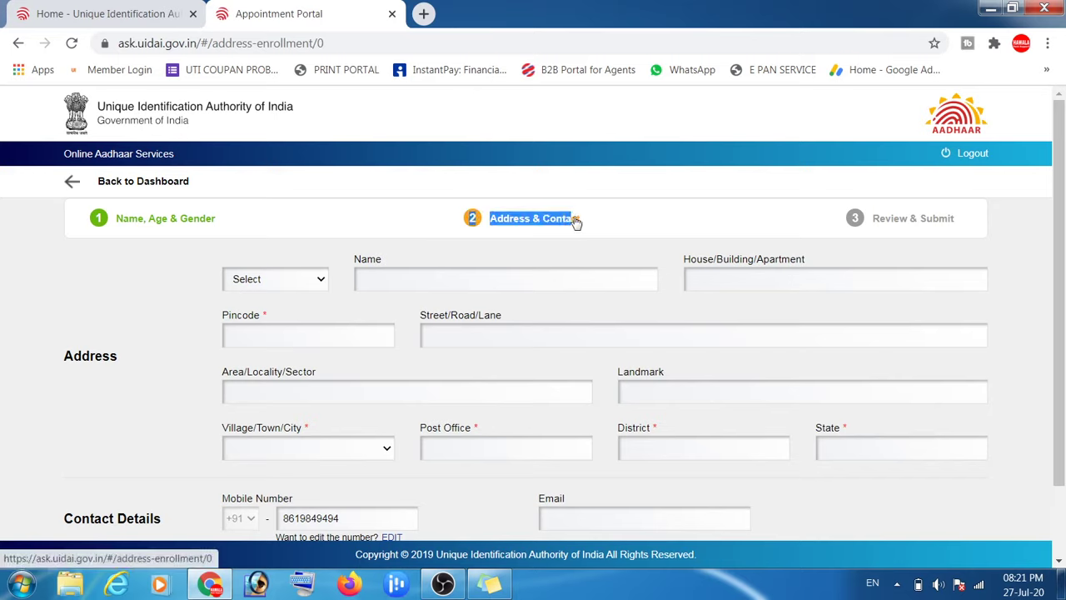
{"action": "left_click", "coordinate": [272, 281]}
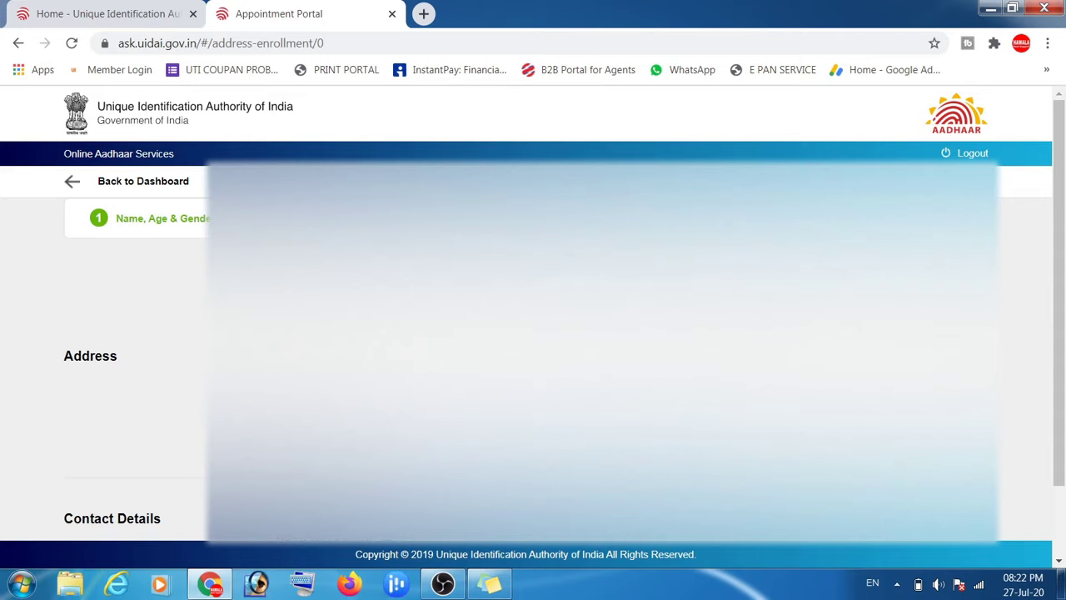
Step: Scroll down the address form and close the Windows colour-scheme dialog
{"action": "scroll", "coordinate": [533, 350], "scroll_direction": "down", "scroll_amount": 1}
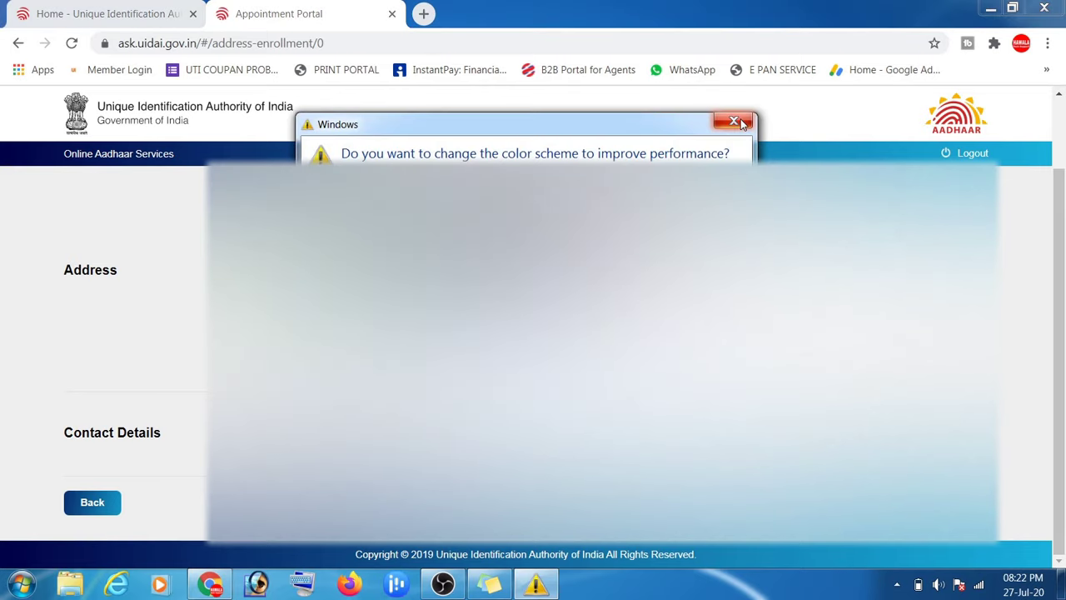
{"action": "left_click", "coordinate": [736, 122]}
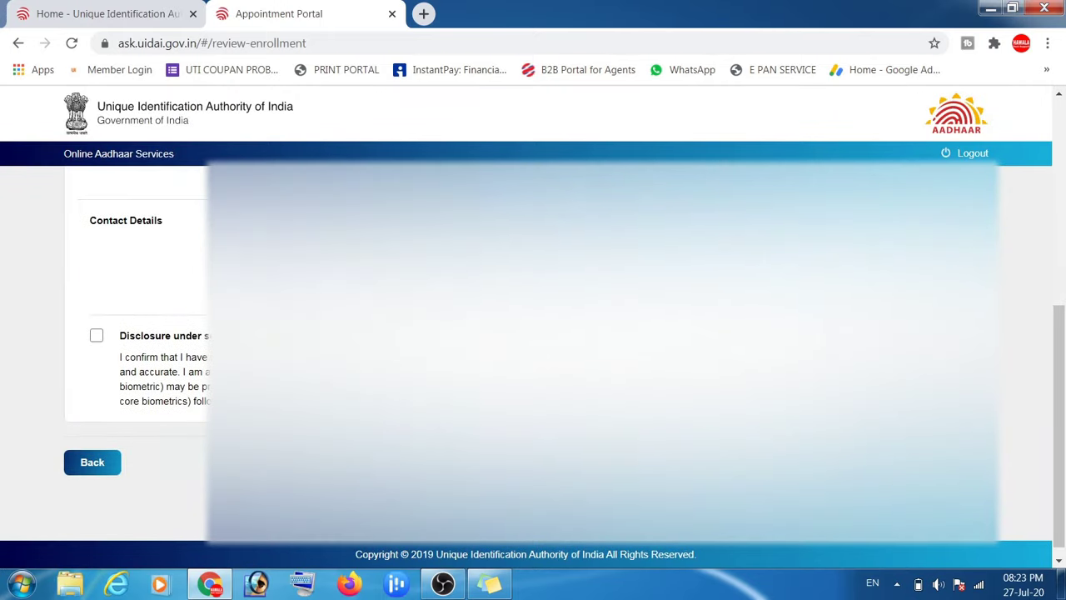
{"action": "scroll", "coordinate": [133, 349], "scroll_direction": "up", "scroll_amount": 10}
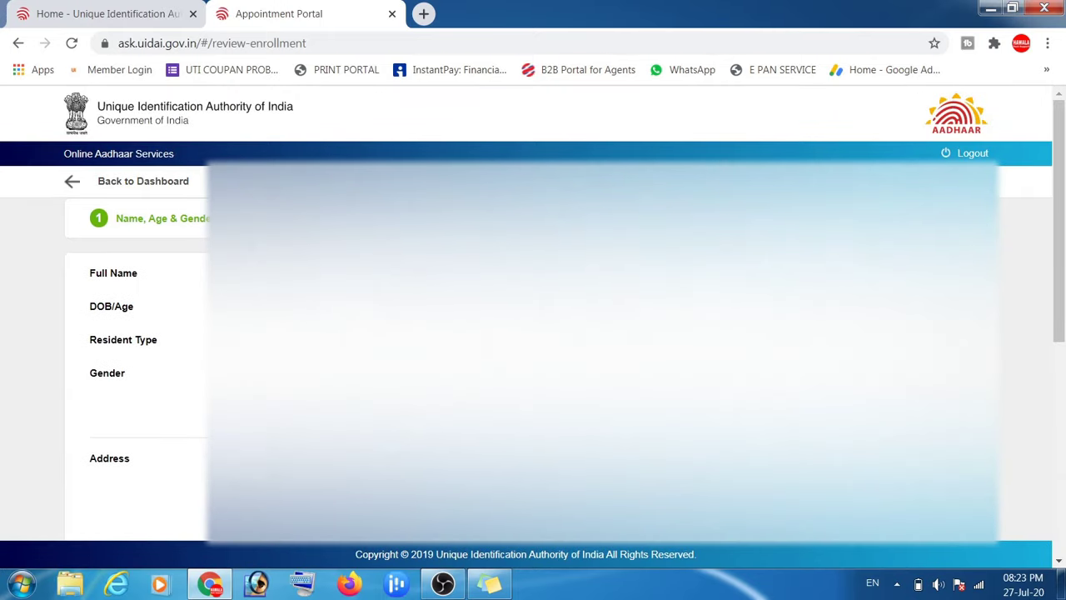
{"action": "scroll", "coordinate": [533, 349], "scroll_direction": "down", "scroll_amount": 1}
{"action": "scroll", "coordinate": [533, 350], "scroll_direction": "down", "scroll_amount": 1}
{"action": "scroll", "coordinate": [533, 349], "scroll_direction": "up", "scroll_amount": 2}
{"action": "scroll", "coordinate": [533, 349], "scroll_direction": "down", "scroll_amount": 6}
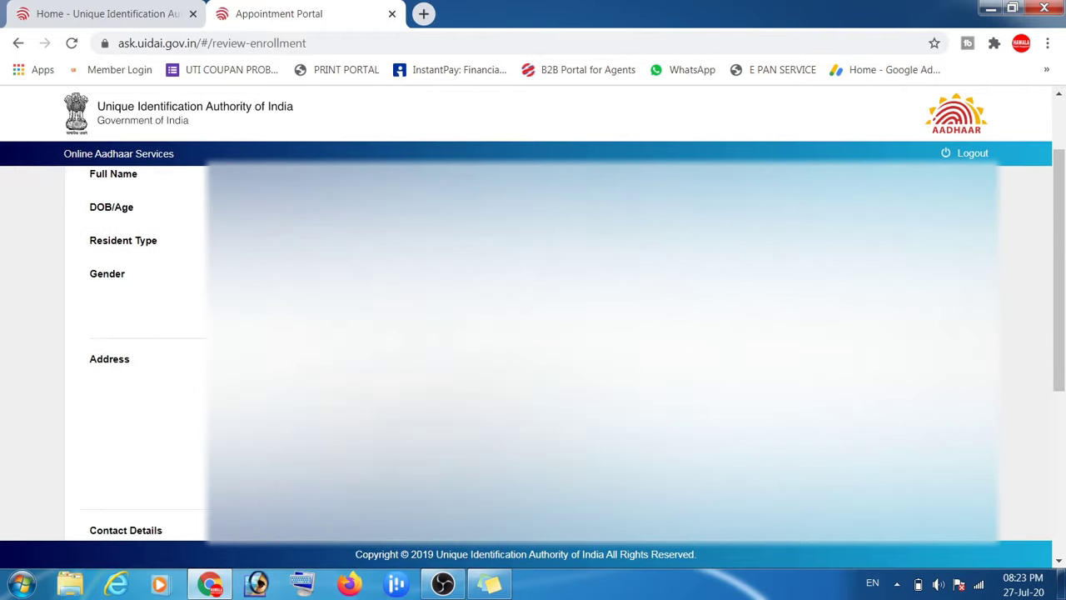
{"action": "scroll", "coordinate": [533, 350], "scroll_direction": "down", "scroll_amount": 4}
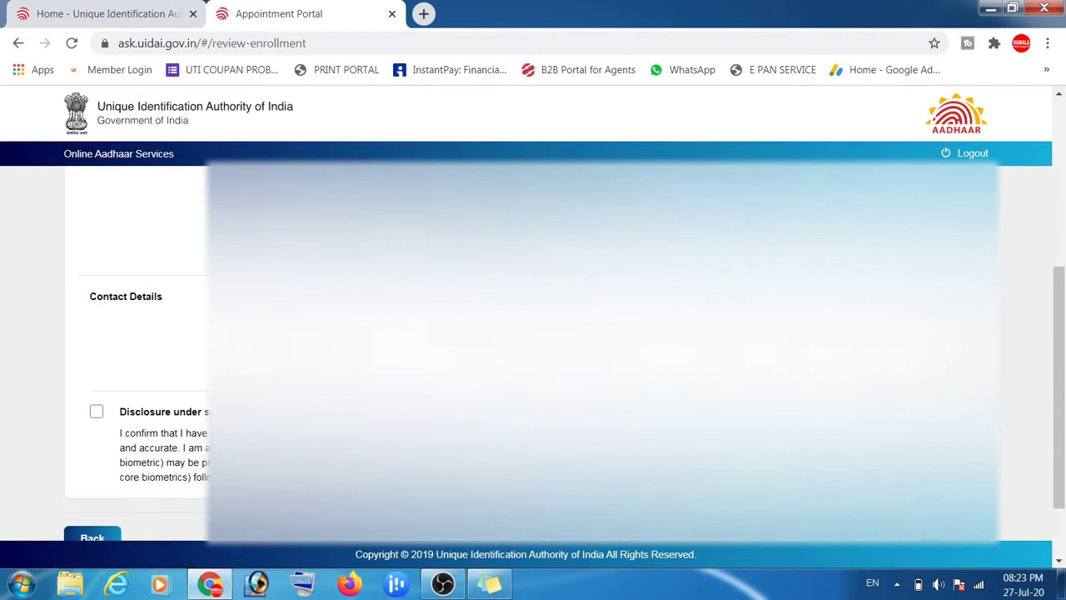
{"action": "scroll", "coordinate": [533, 350], "scroll_direction": "up", "scroll_amount": 4}
{"action": "scroll", "coordinate": [533, 350], "scroll_direction": "up", "scroll_amount": 6}
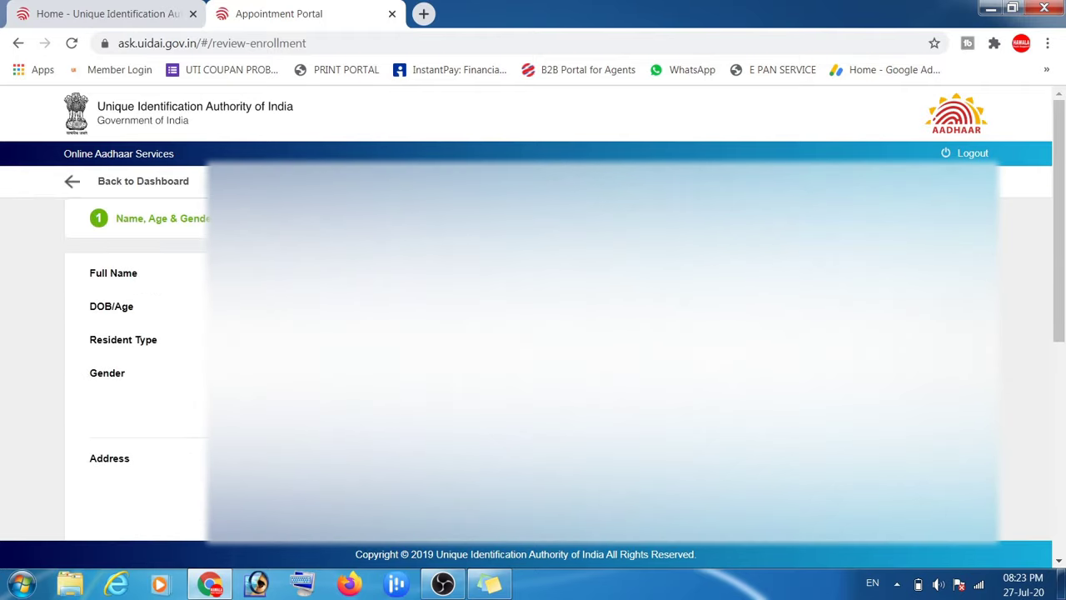
{"action": "scroll", "coordinate": [533, 350], "scroll_direction": "down", "scroll_amount": 4}
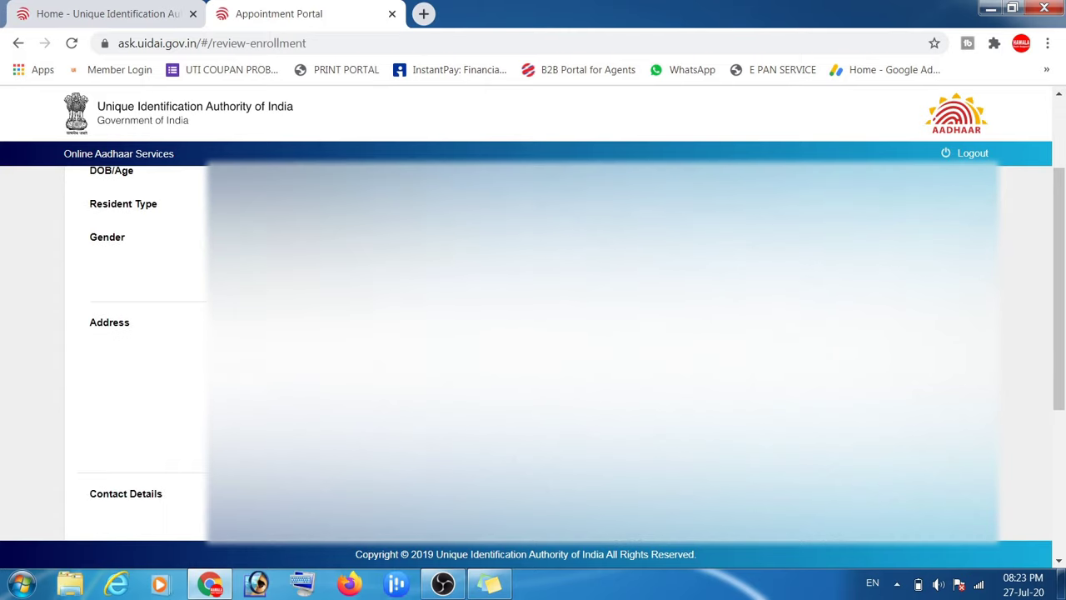
{"action": "scroll", "coordinate": [533, 349], "scroll_direction": "down", "scroll_amount": 3}
{"action": "scroll", "coordinate": [533, 350], "scroll_direction": "up", "scroll_amount": 7}
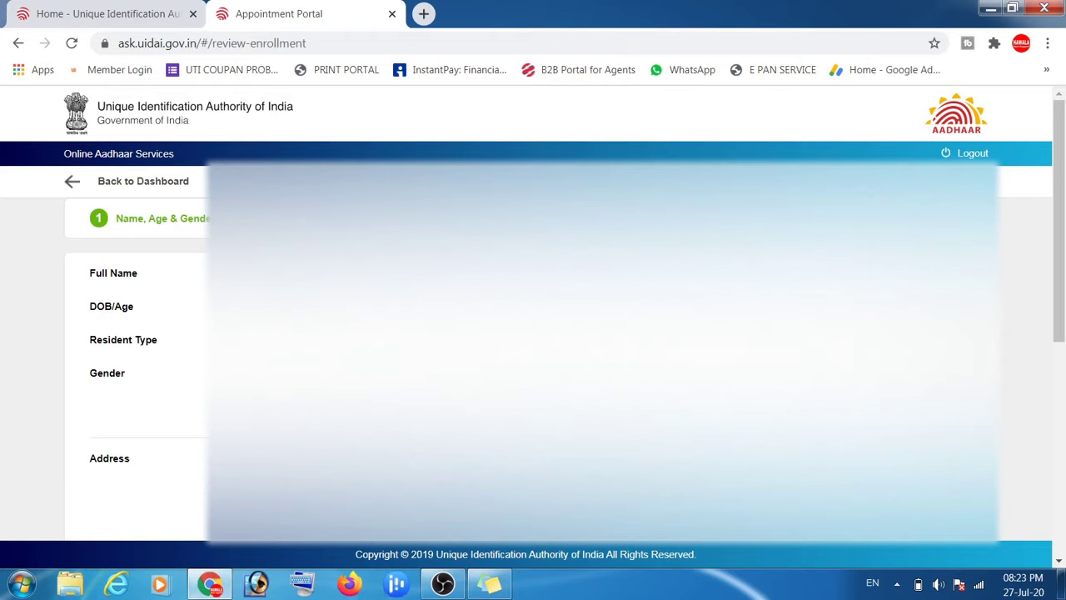
{"action": "scroll", "coordinate": [533, 350], "scroll_direction": "down", "scroll_amount": 10}
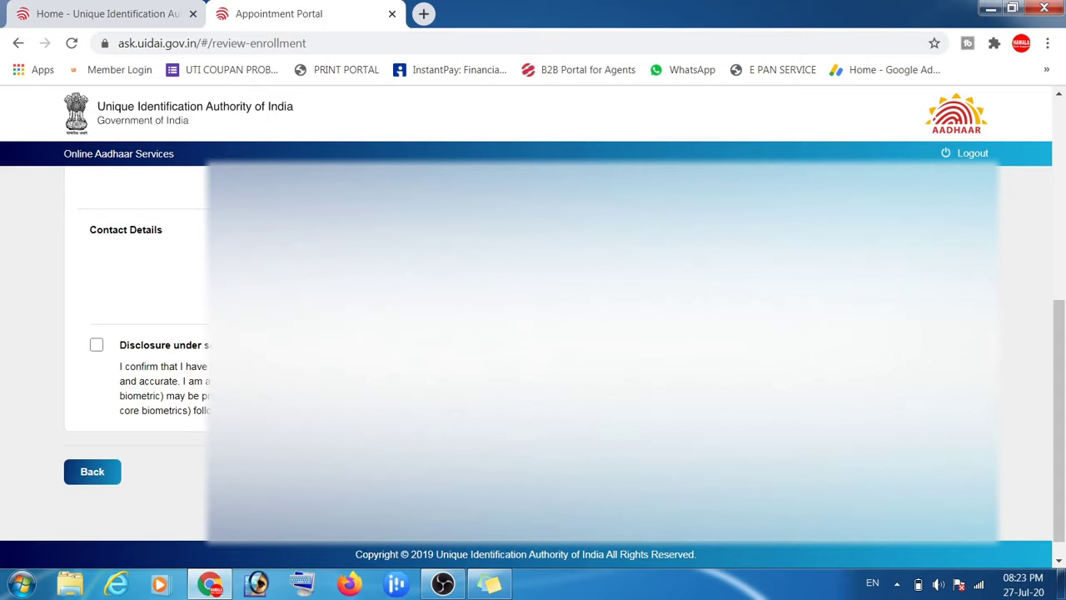
Step: Accept the disclosure declaration and submit the enrolment application
{"action": "left_click", "coordinate": [96, 346]}
{"action": "left_click", "coordinate": [541, 364]}
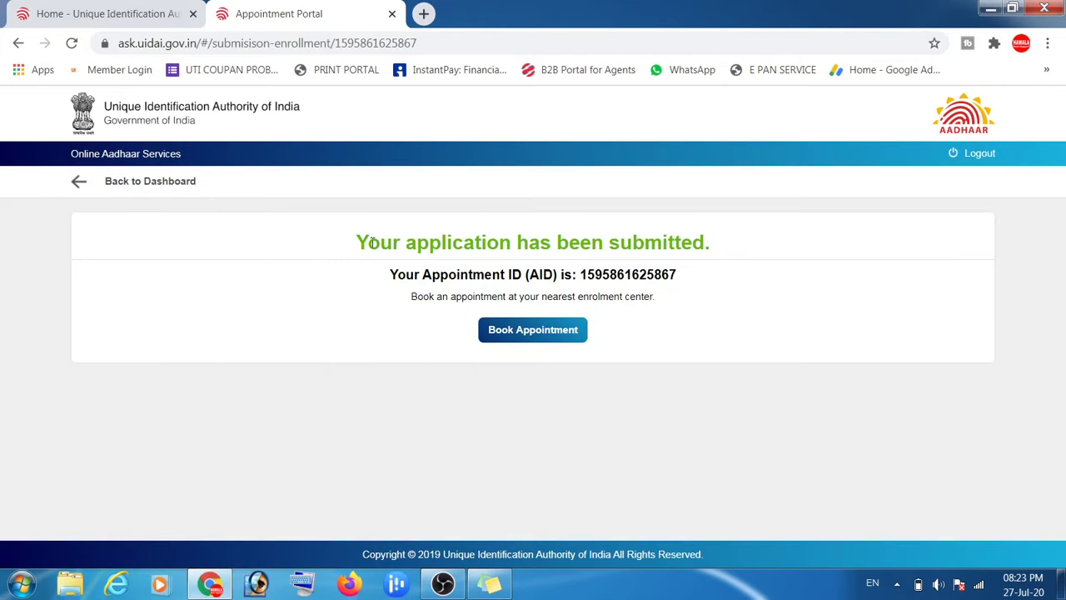
{"action": "left_click_drag", "start_coordinate": [348, 240], "coordinate": [663, 250]}
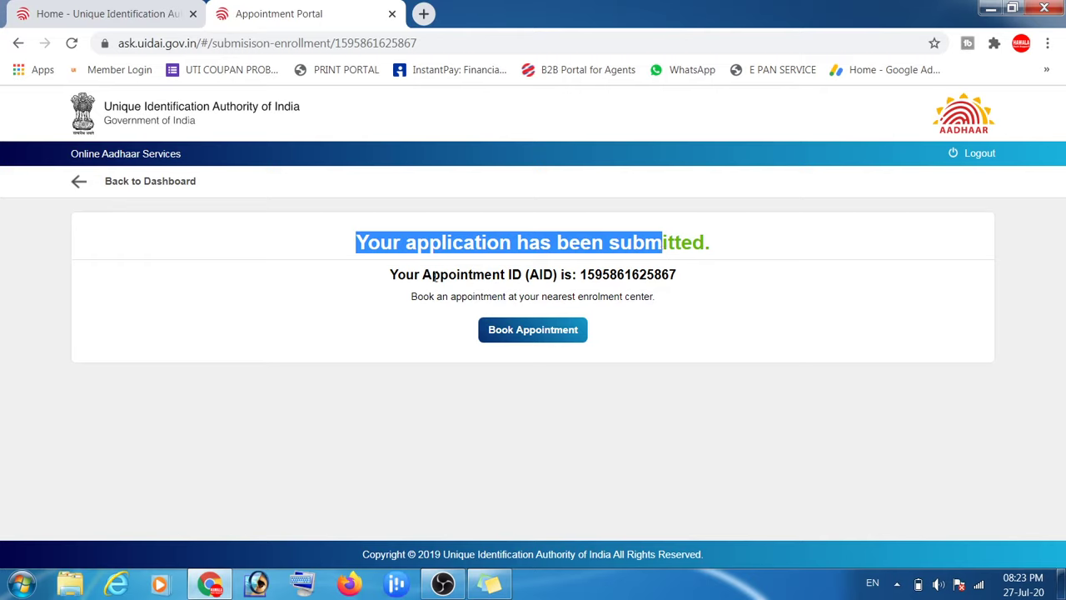
Step: Highlight the Appointment ID, then proceed to Book Appointment
{"action": "left_click_drag", "start_coordinate": [433, 276], "coordinate": [612, 272]}
{"action": "left_click_drag", "start_coordinate": [649, 269], "coordinate": [677, 277]}
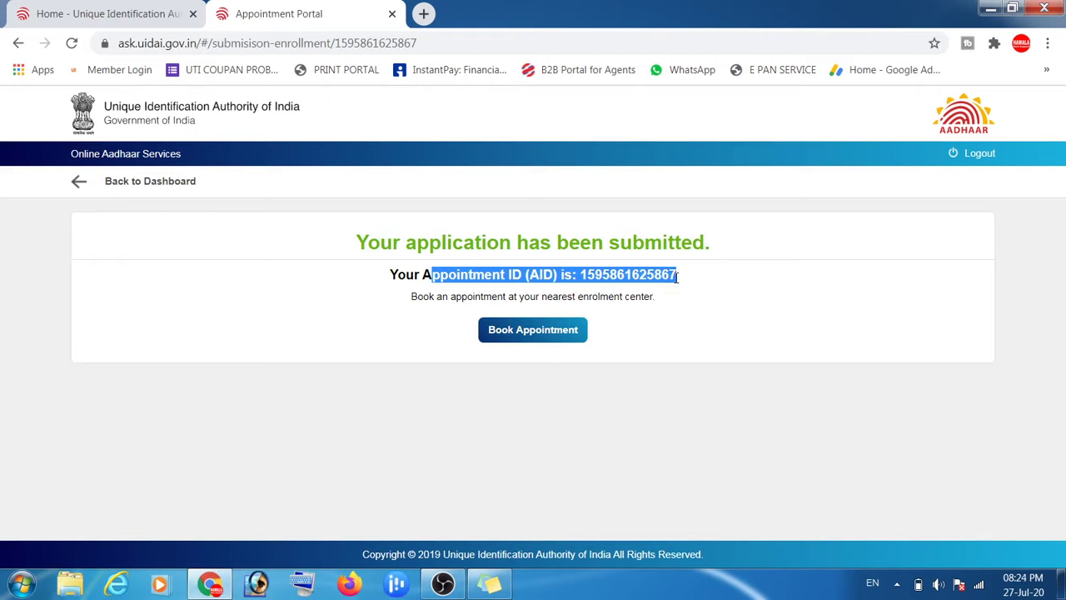
{"action": "left_click", "coordinate": [398, 314]}
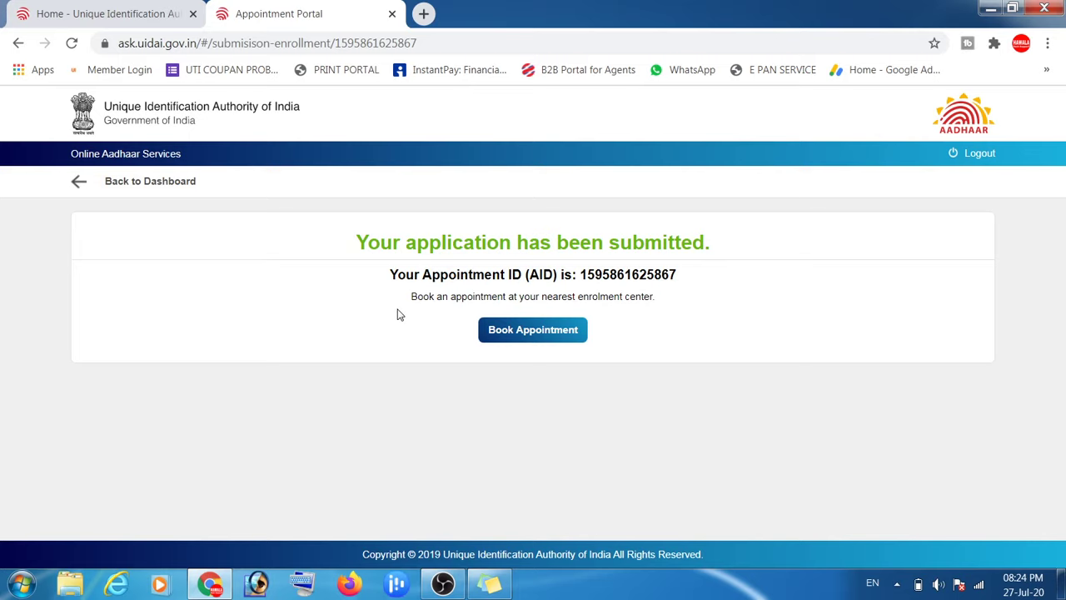
{"action": "left_click", "coordinate": [533, 333]}
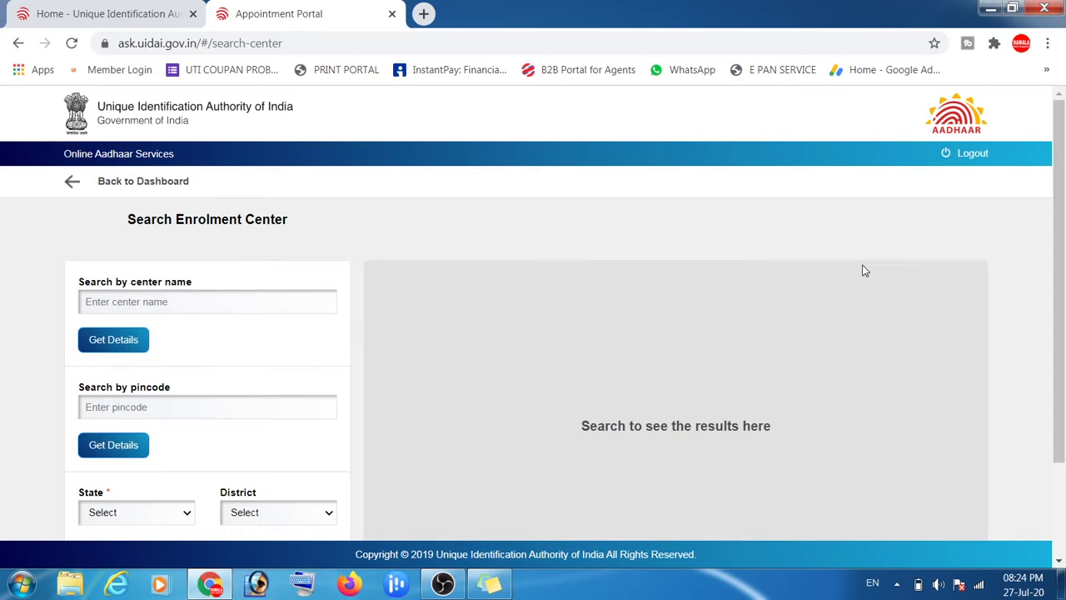
Step: Set State to Rajasthan and District to Jaipur, correcting an initial Dausa pick
{"action": "left_click_drag", "start_coordinate": [1063, 254], "coordinate": [1064, 354]}
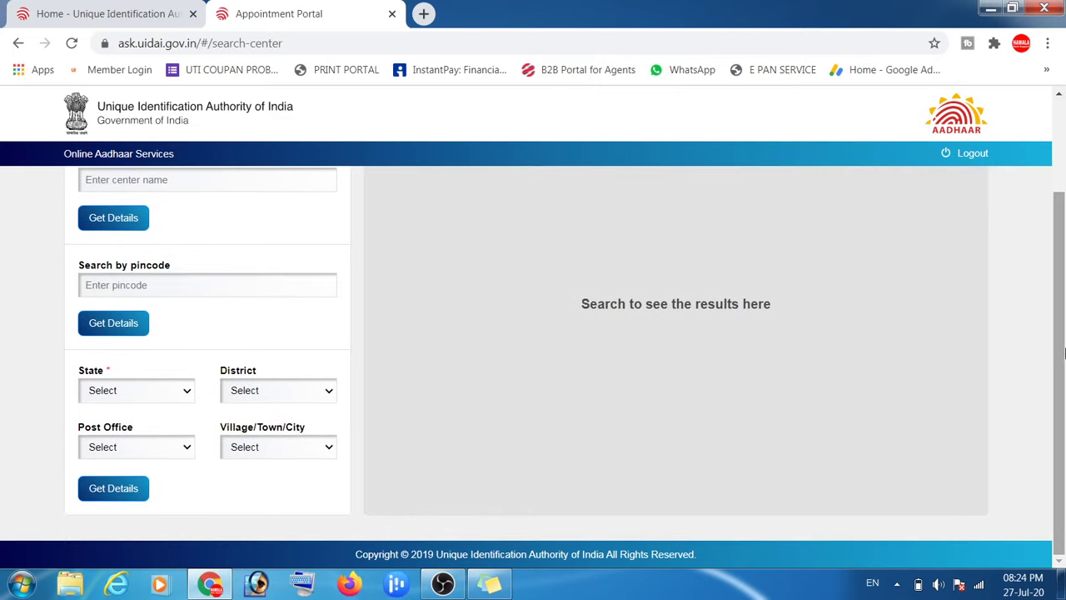
{"action": "left_click", "coordinate": [161, 398]}
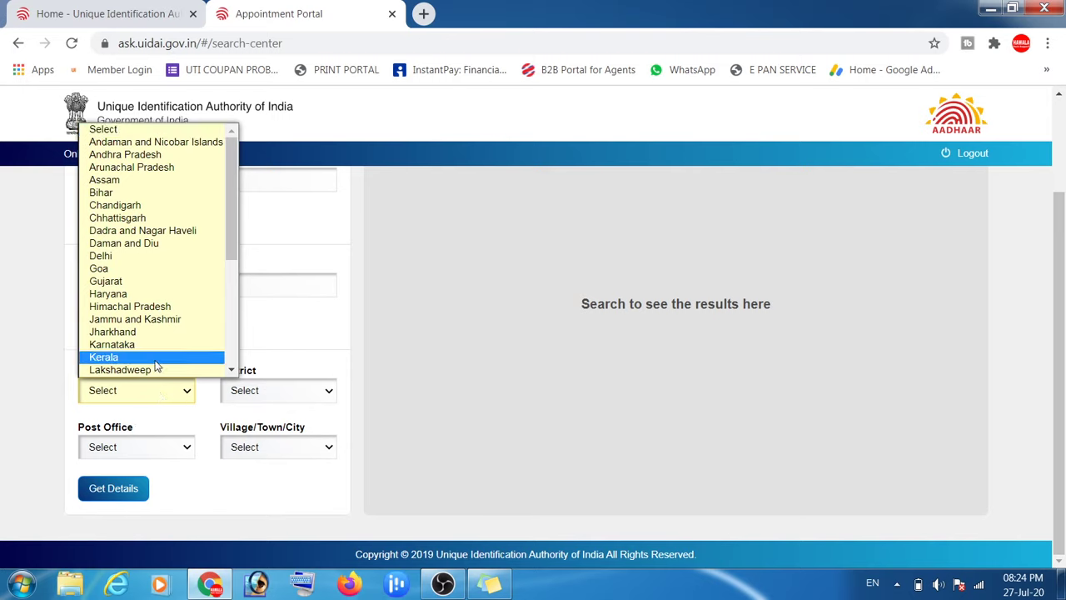
{"action": "left_click", "coordinate": [236, 321]}
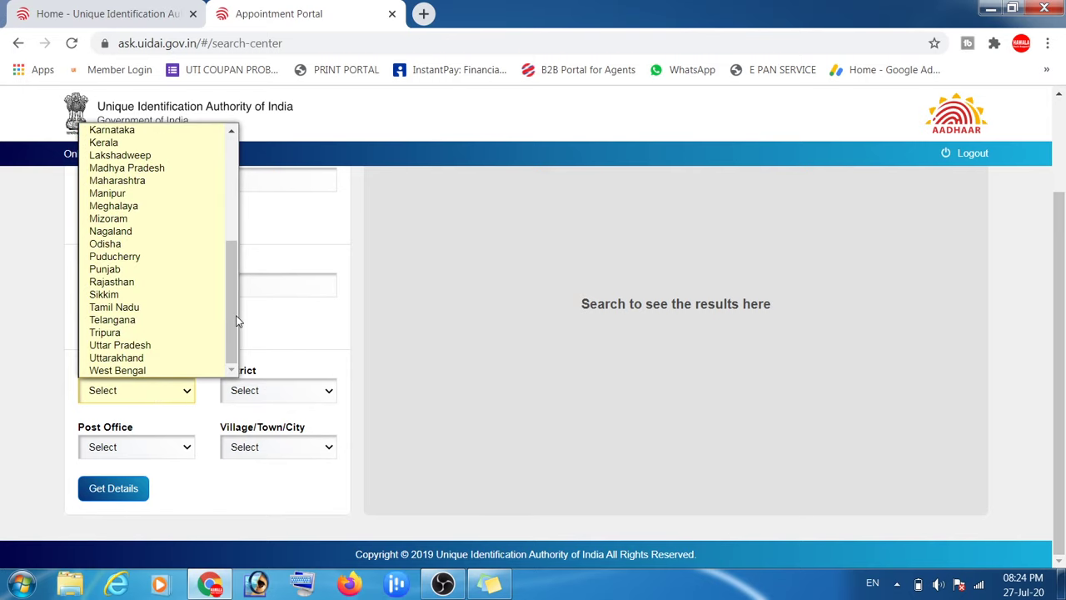
{"action": "left_click", "coordinate": [117, 282]}
{"action": "left_click", "coordinate": [248, 393]}
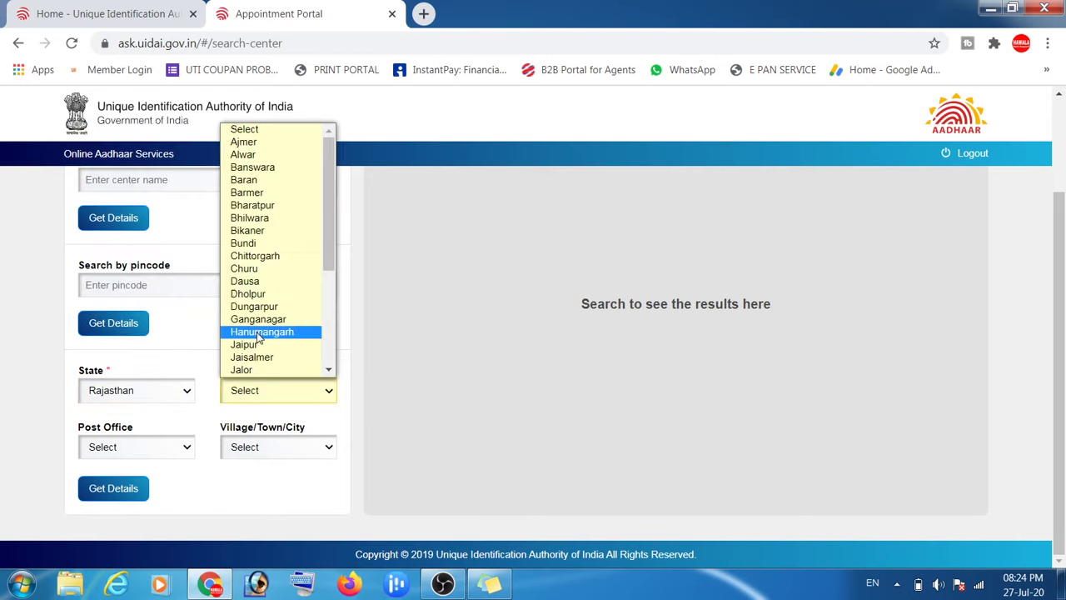
{"action": "left_click", "coordinate": [266, 281]}
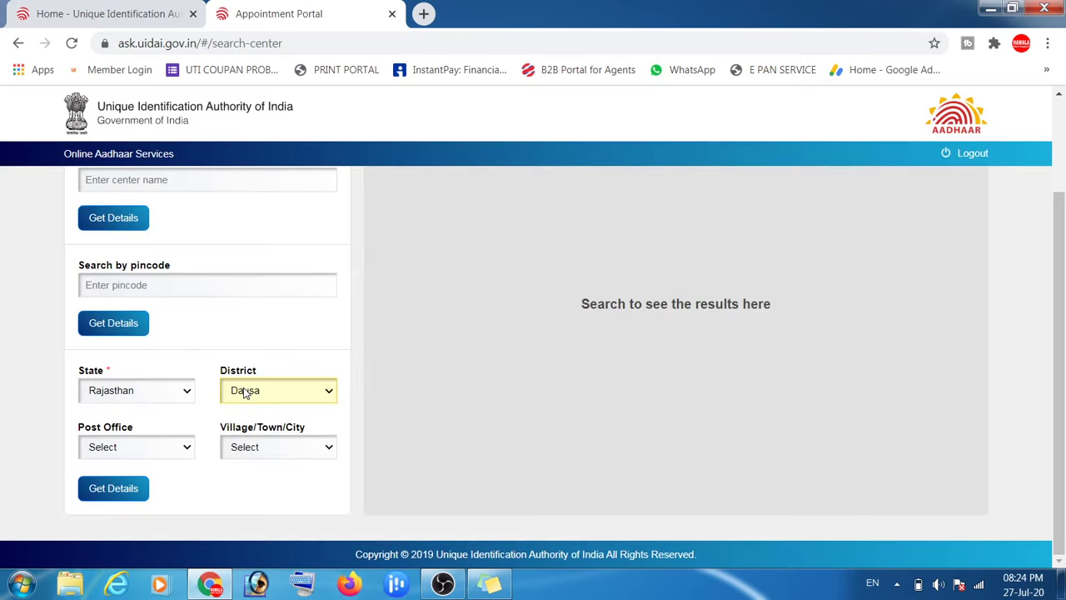
{"action": "left_click", "coordinate": [243, 392]}
{"action": "scroll", "coordinate": [258, 316], "scroll_direction": "down", "scroll_amount": 1}
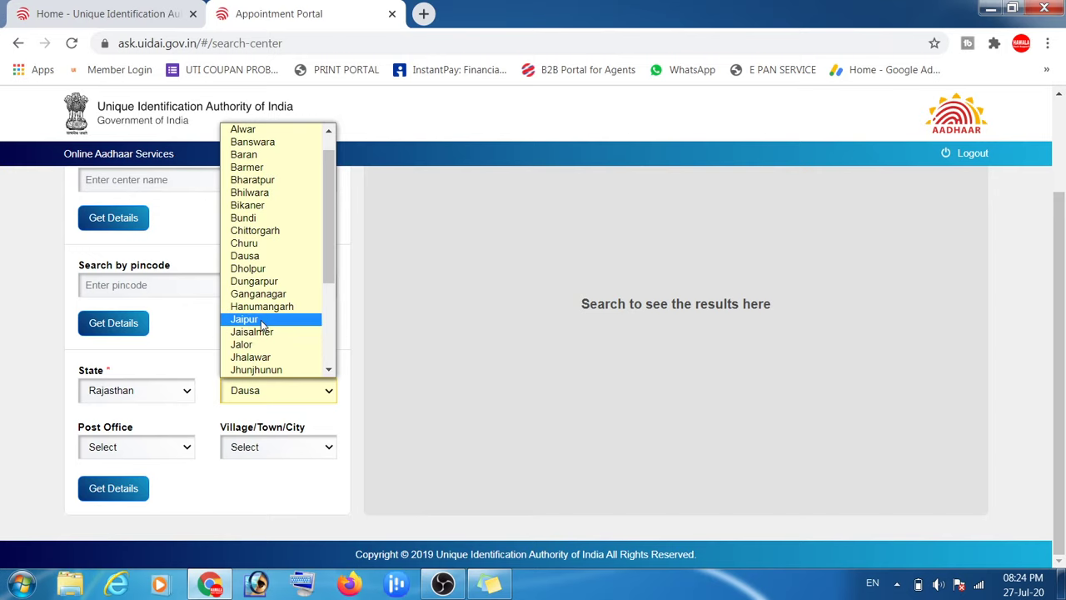
{"action": "left_click", "coordinate": [245, 319]}
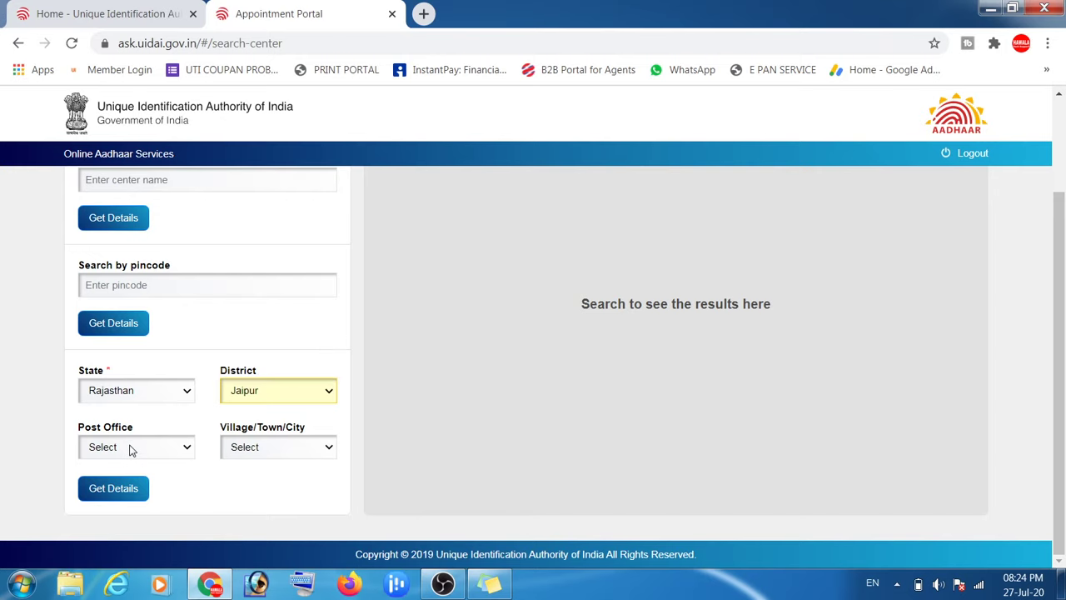
Step: Choose Airport Sanganer post office and Sanganer town, then run Get Details
{"action": "left_click", "coordinate": [130, 448]}
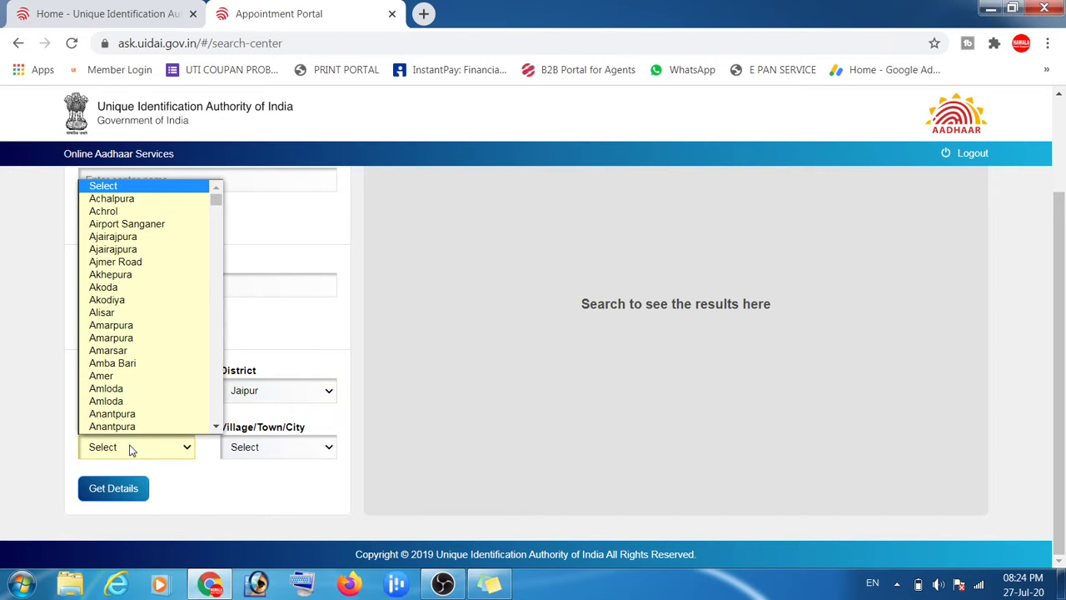
{"action": "left_click", "coordinate": [123, 225]}
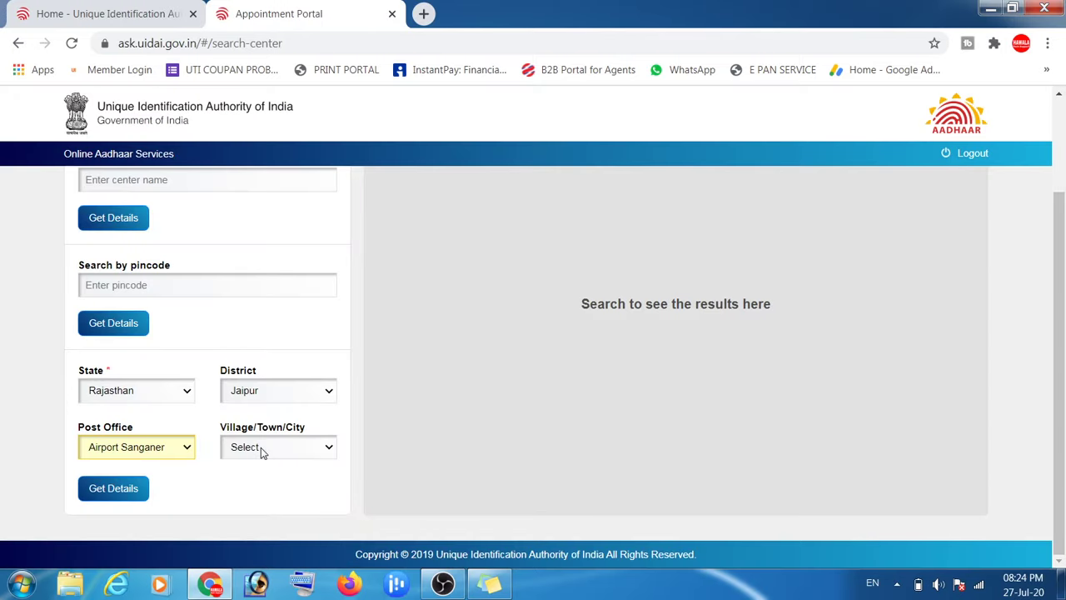
{"action": "left_click", "coordinate": [261, 450]}
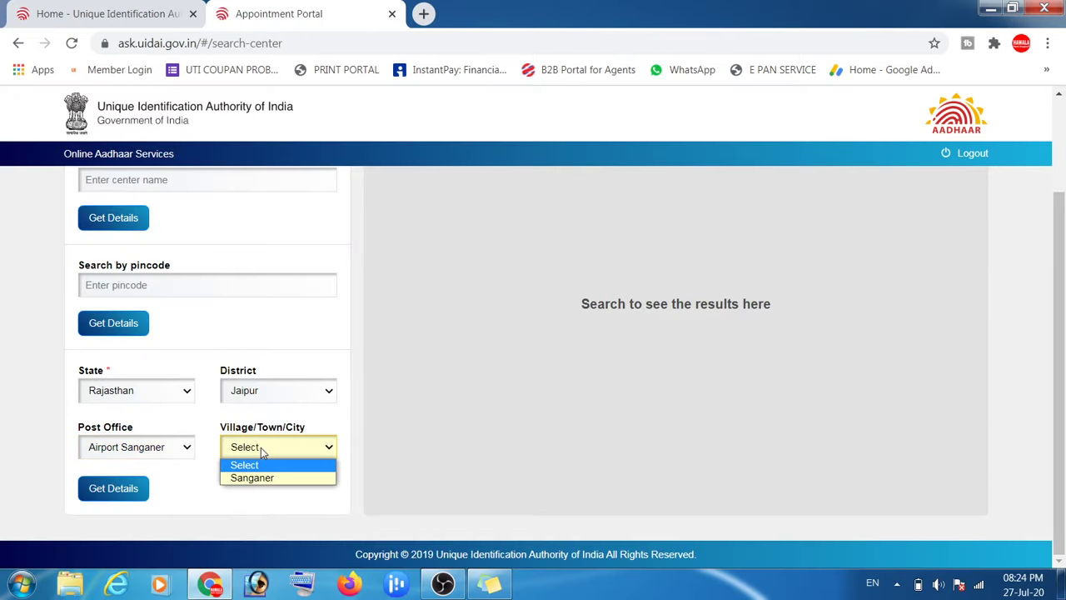
{"action": "left_click", "coordinate": [264, 477]}
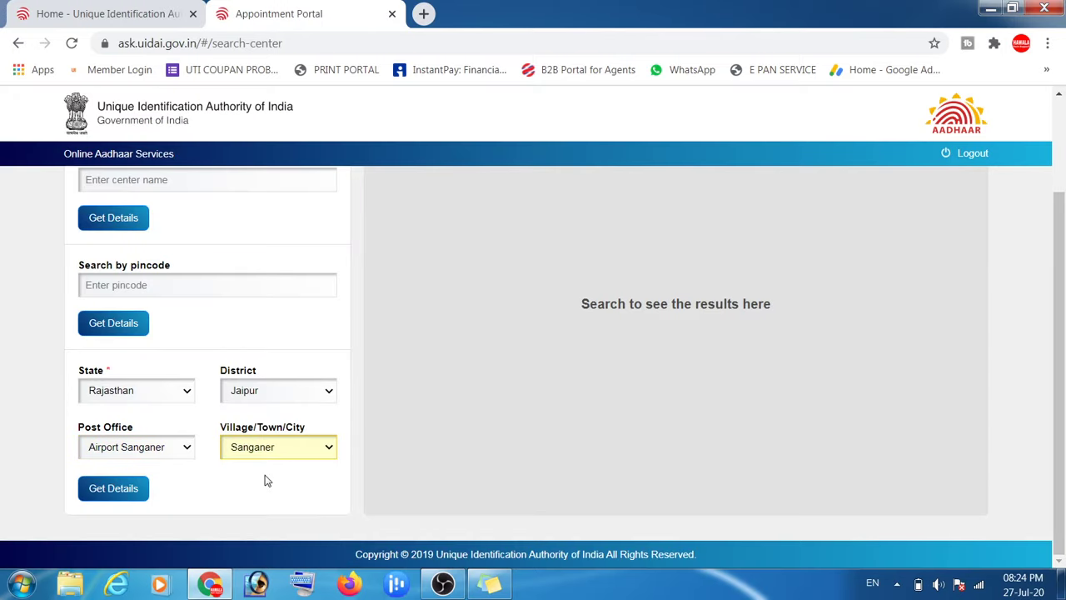
{"action": "left_click", "coordinate": [132, 490]}
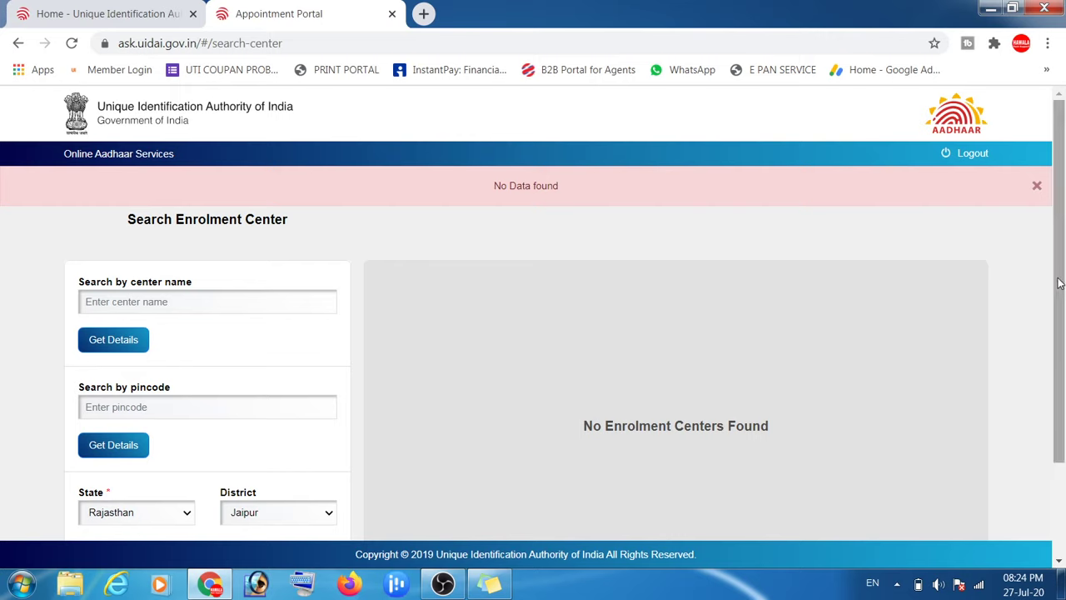
Step: Switch to Alisar post office and Aleesar village, rerun Get Details, and highlight the no-centres message
{"action": "left_click_drag", "start_coordinate": [1058, 283], "coordinate": [1058, 375]}
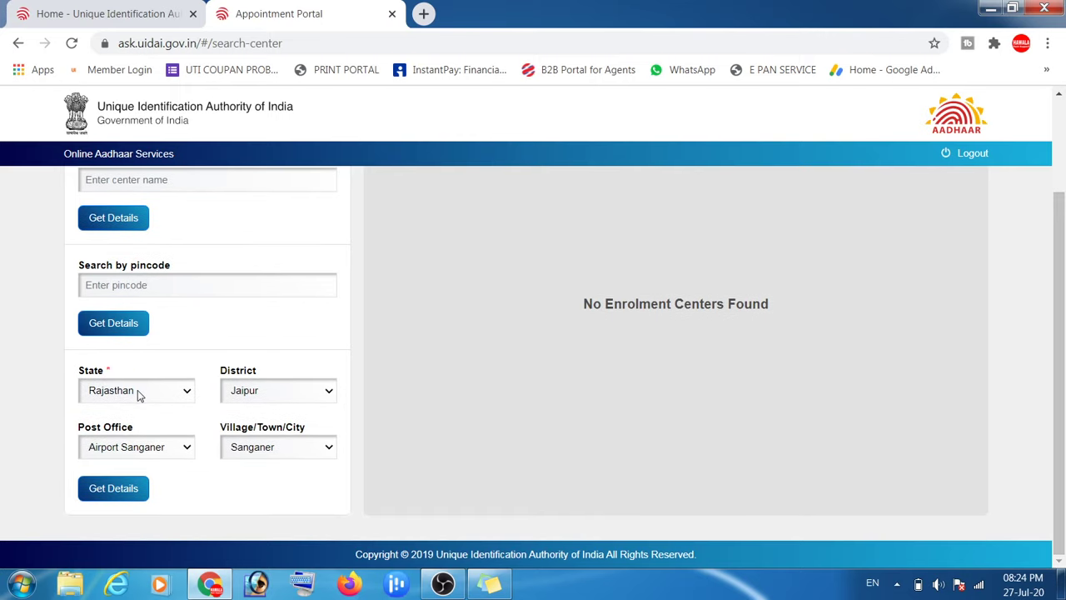
{"action": "left_click", "coordinate": [143, 451]}
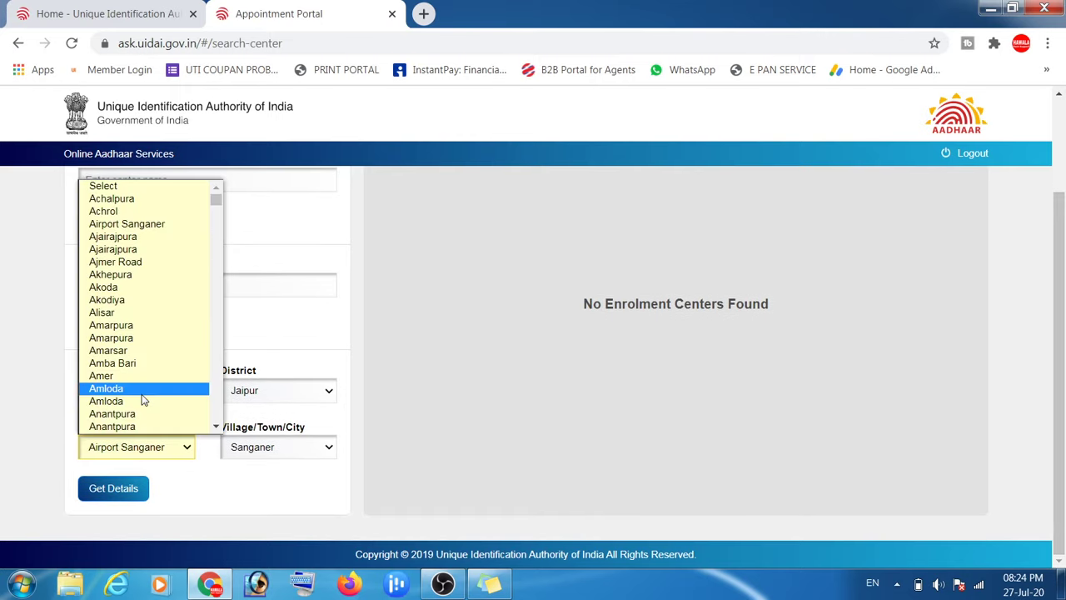
{"action": "left_click", "coordinate": [136, 312]}
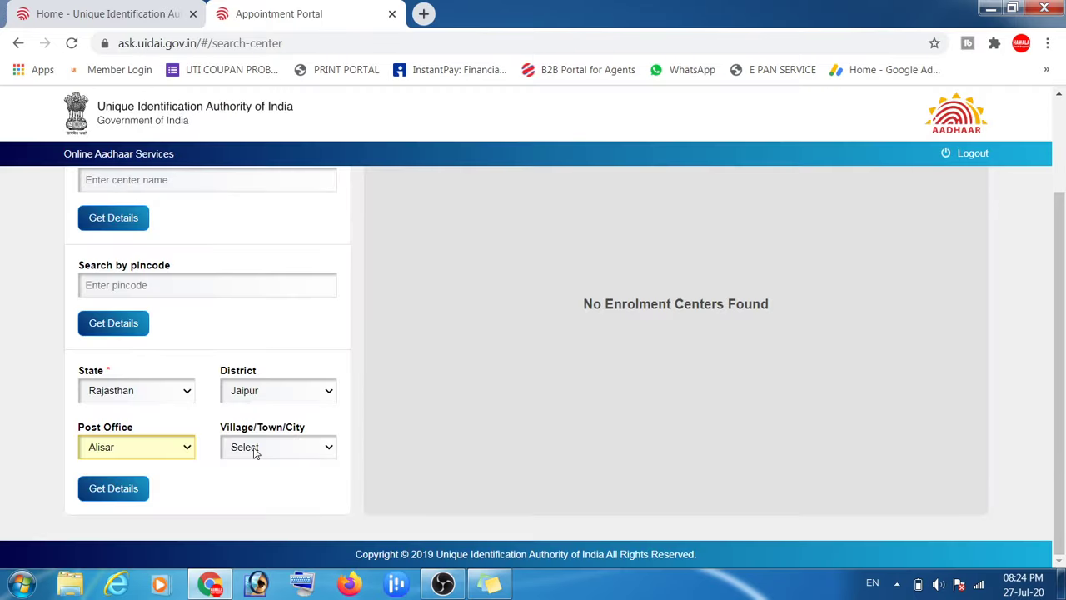
{"action": "left_click", "coordinate": [255, 452]}
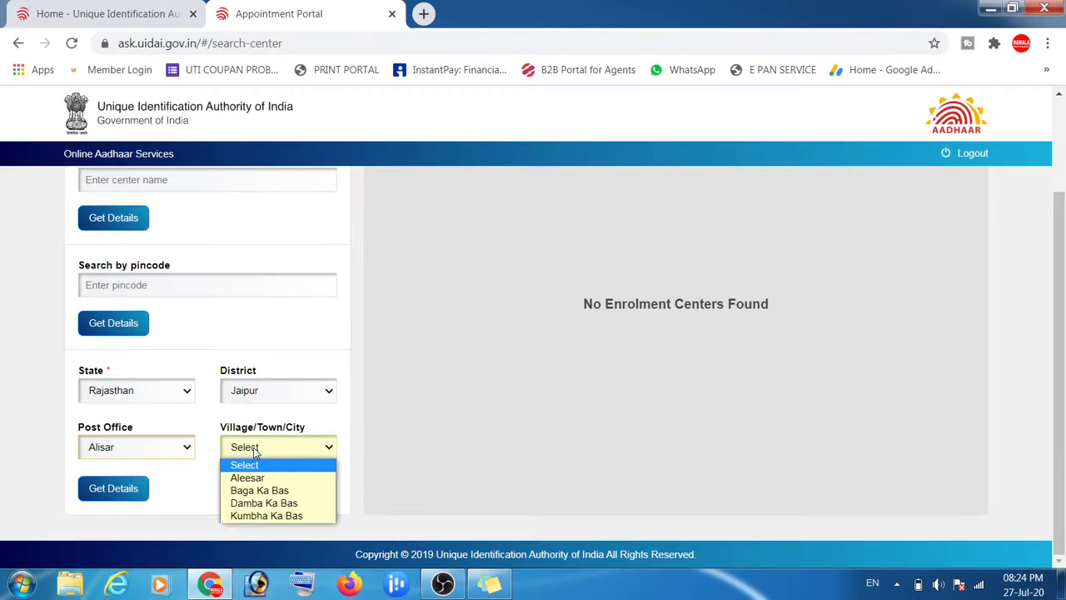
{"action": "left_click", "coordinate": [247, 477]}
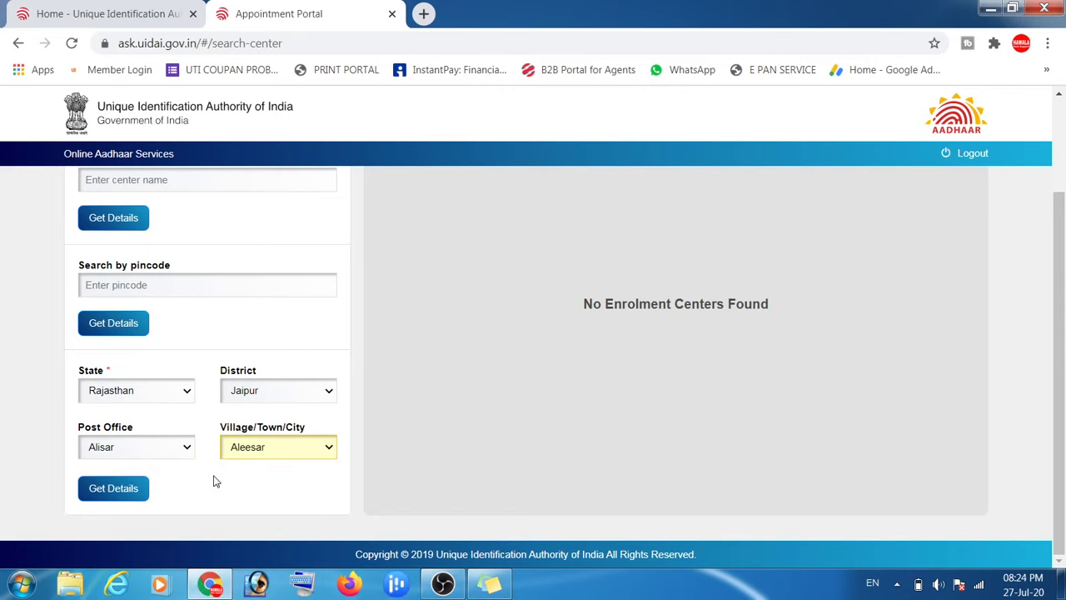
{"action": "left_click", "coordinate": [116, 490]}
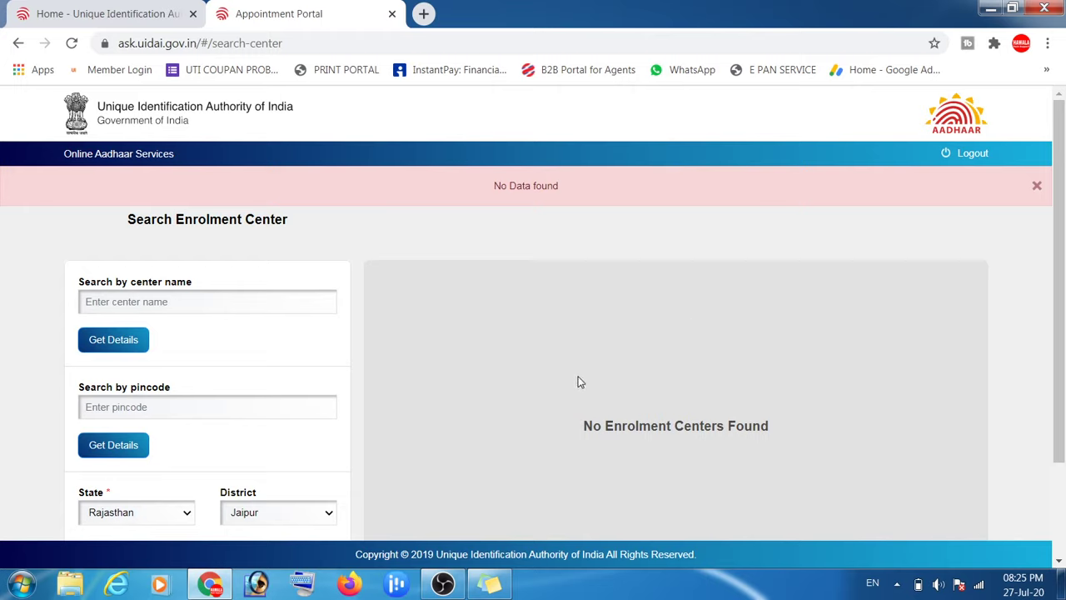
{"action": "left_click_drag", "start_coordinate": [583, 426], "coordinate": [769, 431]}
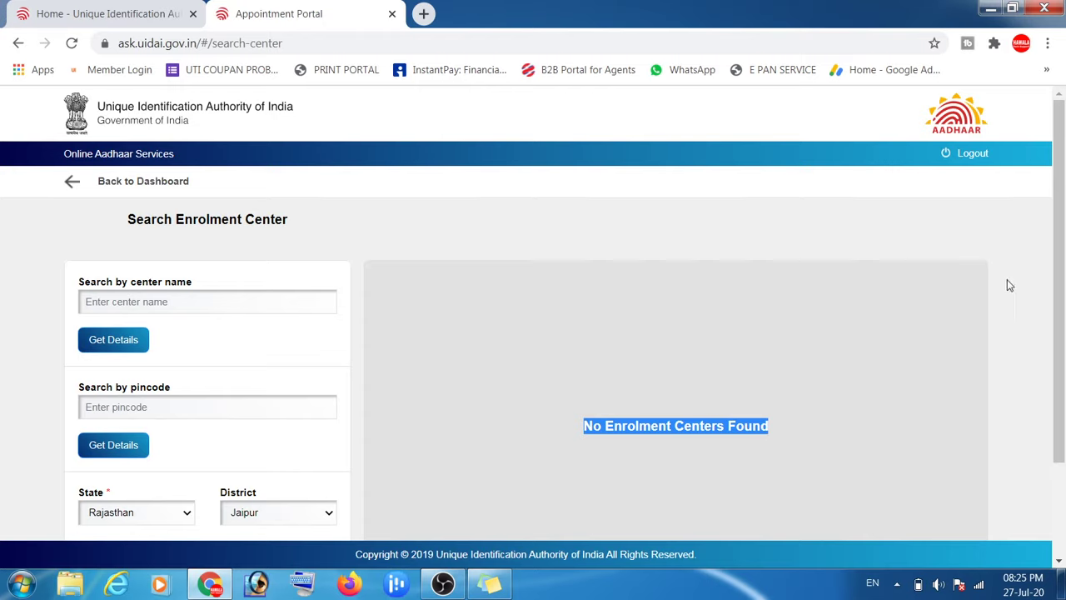
{"action": "scroll", "coordinate": [1056, 283], "scroll_direction": "down", "scroll_amount": 2}
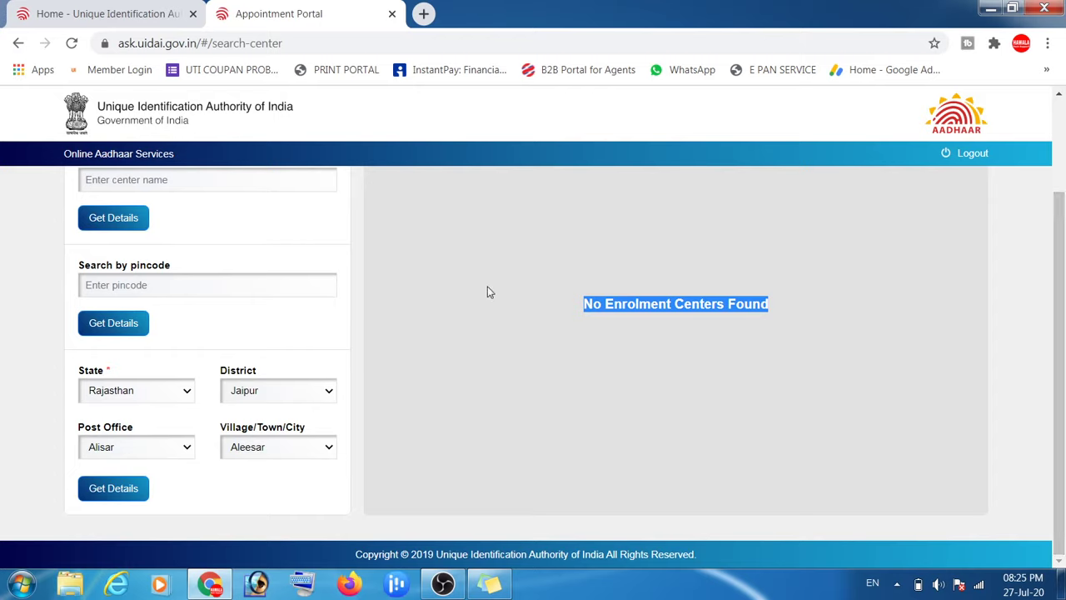
{"action": "scroll", "coordinate": [1062, 161], "scroll_direction": "up", "scroll_amount": 2}
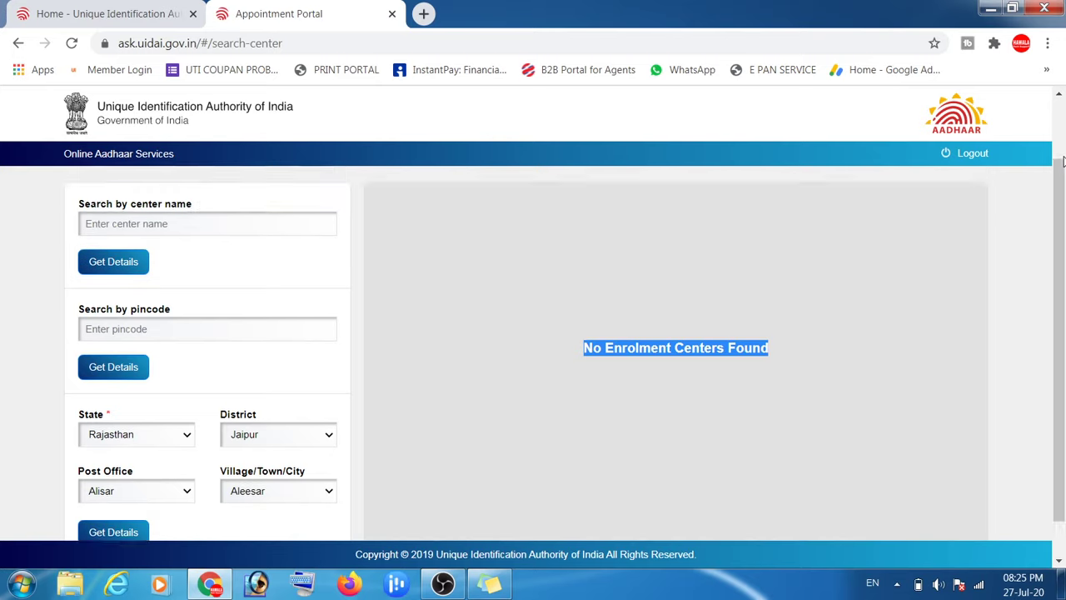
{"action": "scroll", "coordinate": [1063, 160], "scroll_direction": "down", "scroll_amount": 2}
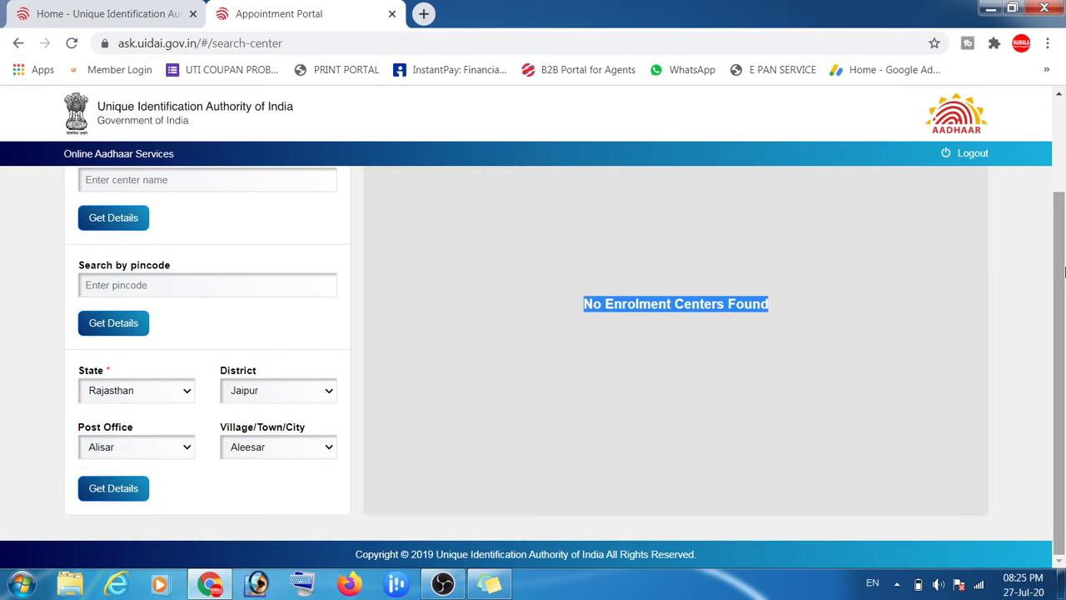
{"action": "left_click_drag", "start_coordinate": [1064, 270], "coordinate": [1061, 171]}
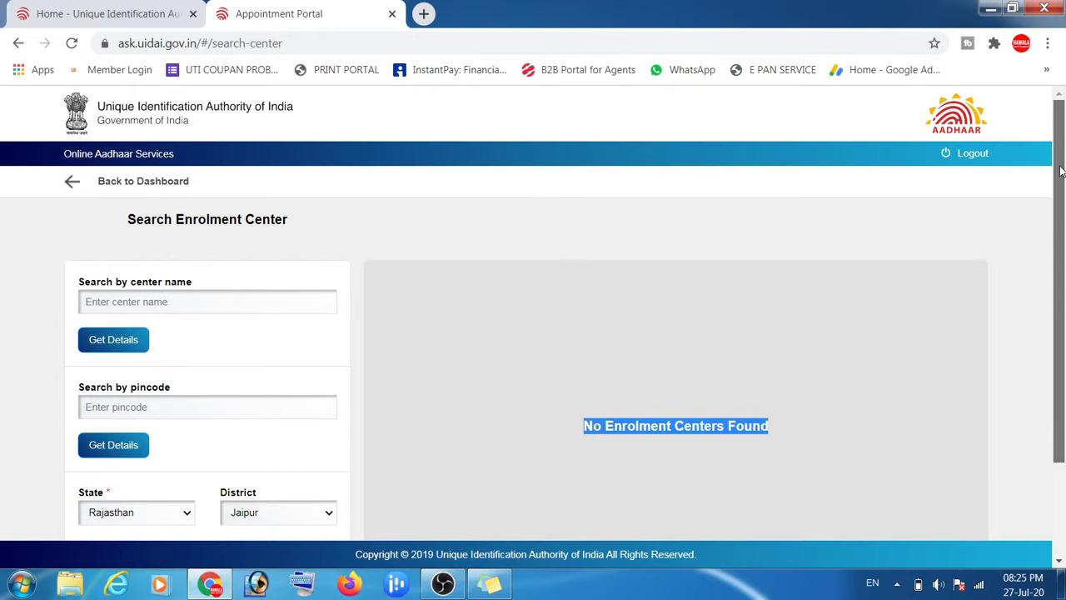
{"action": "left_click_drag", "start_coordinate": [1060, 170], "coordinate": [1058, 135]}
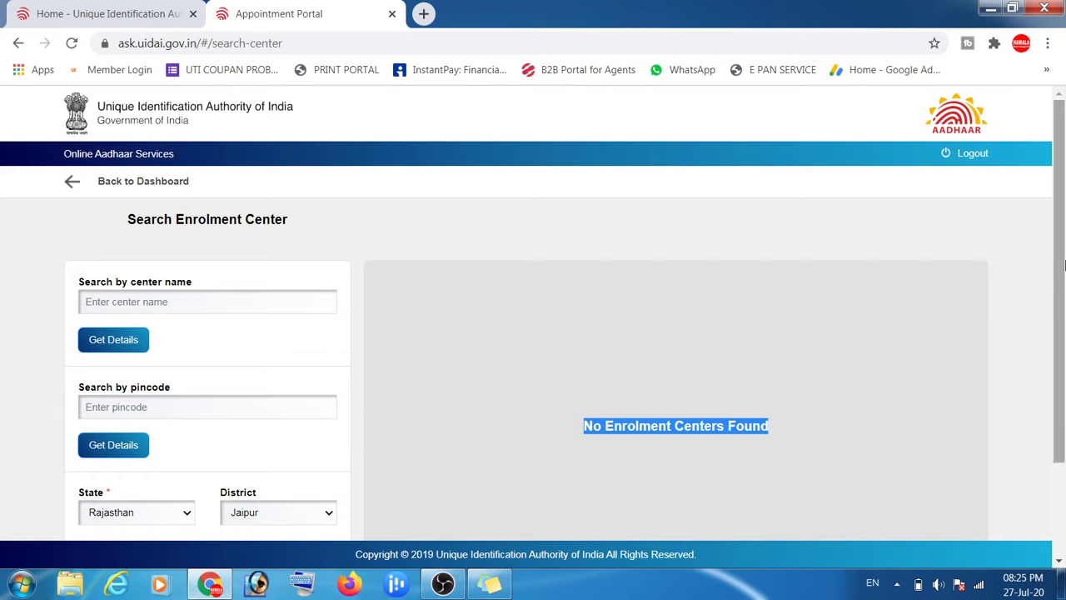
{"action": "left_click_drag", "start_coordinate": [1063, 260], "coordinate": [1065, 382]}
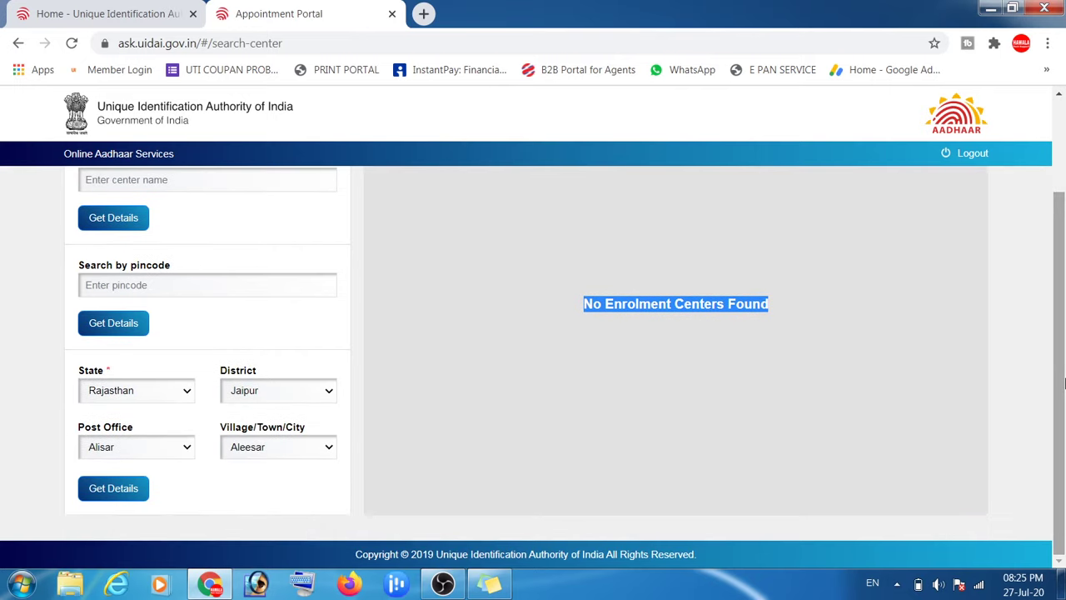
{"action": "left_click_drag", "start_coordinate": [1065, 383], "coordinate": [1065, 327]}
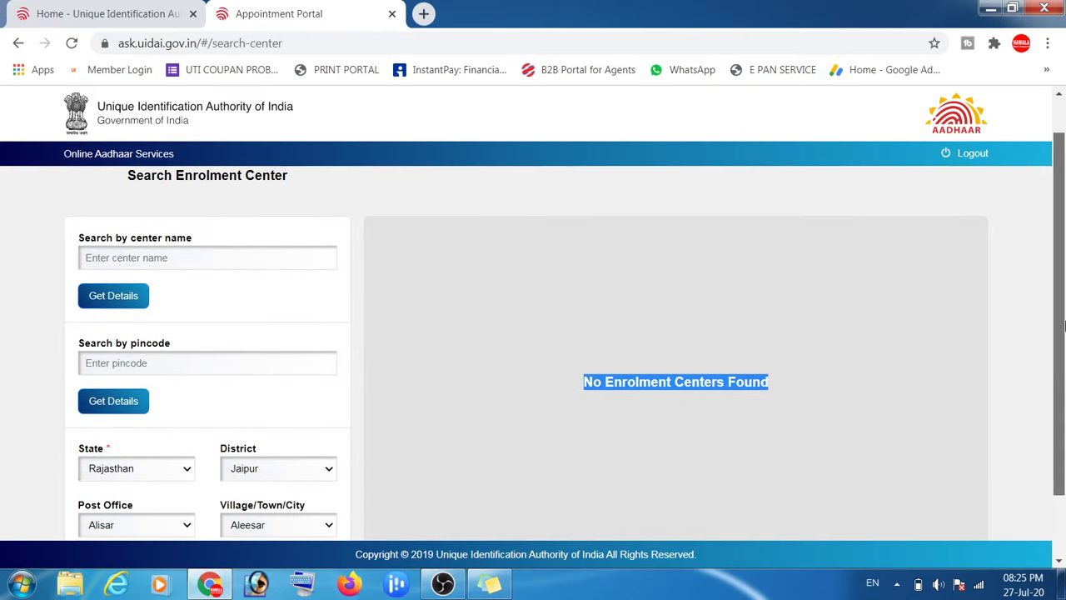